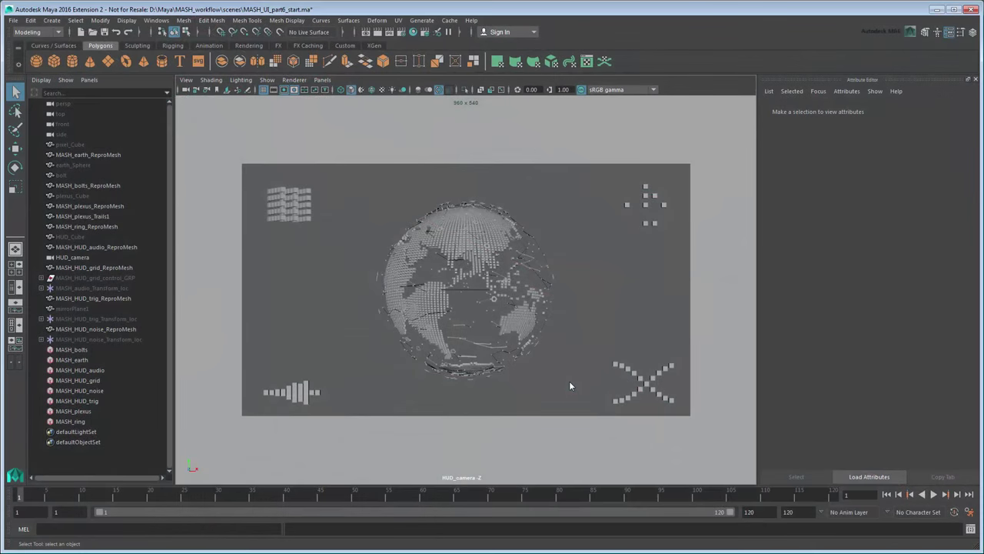
# - Preview the HUD animation, add an ambient light and light the viewport with all scene lights
pyautogui.click(934, 494)
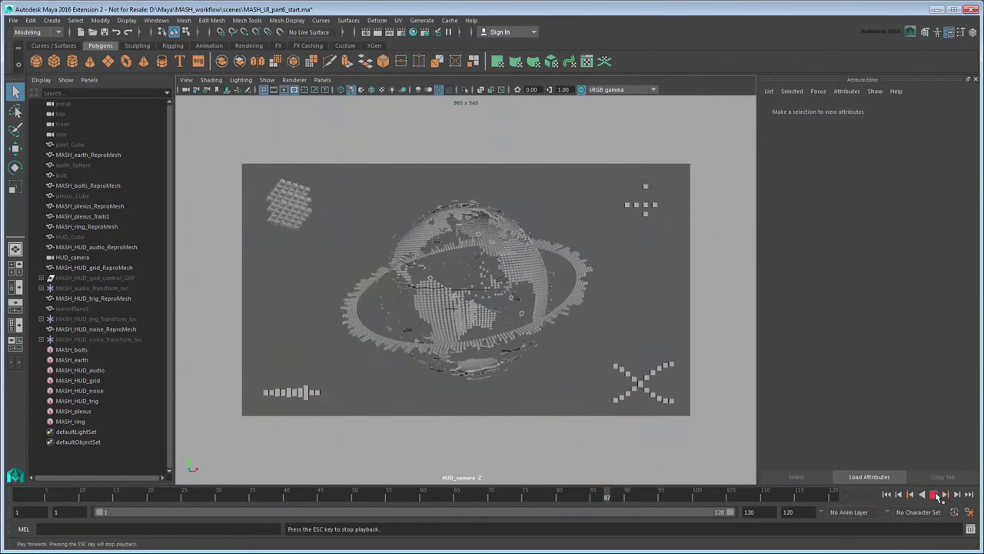
pyautogui.click(935, 495)
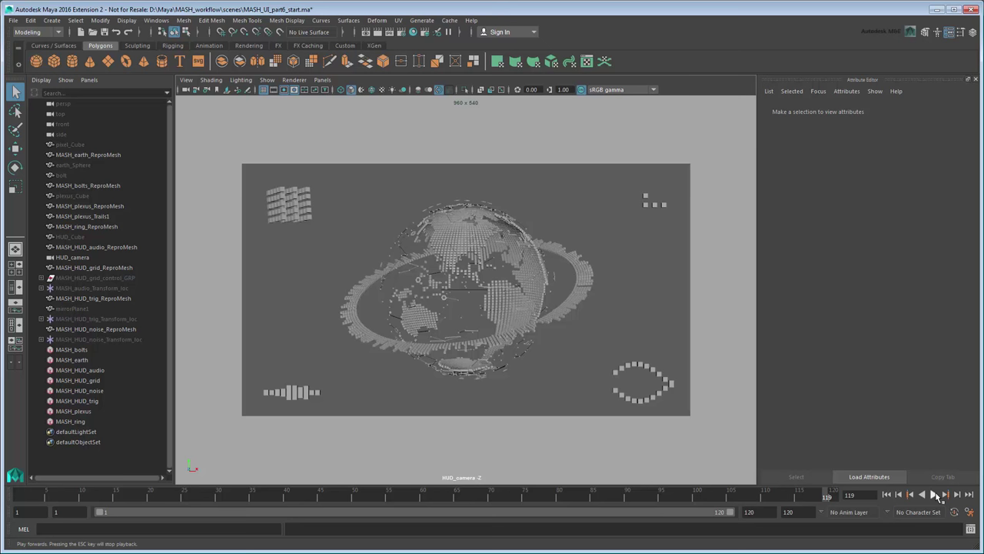
pyautogui.click(52, 20)
pyautogui.moveTo(107, 77)
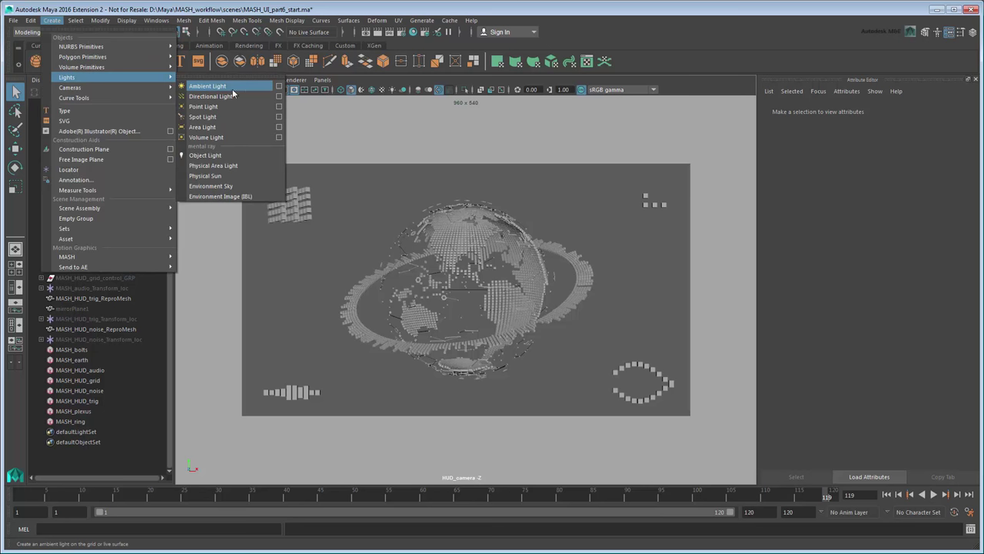
pyautogui.click(245, 87)
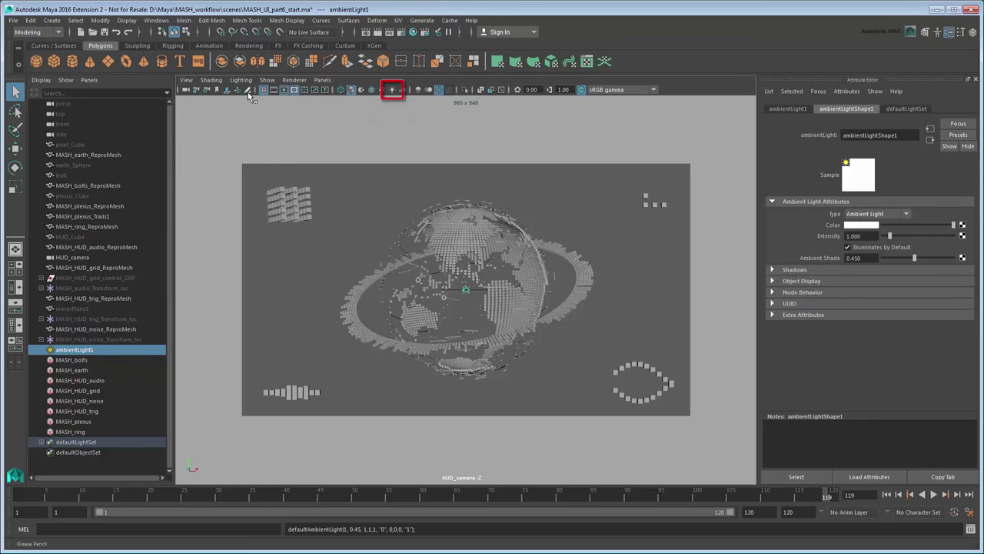
pyautogui.click(393, 90)
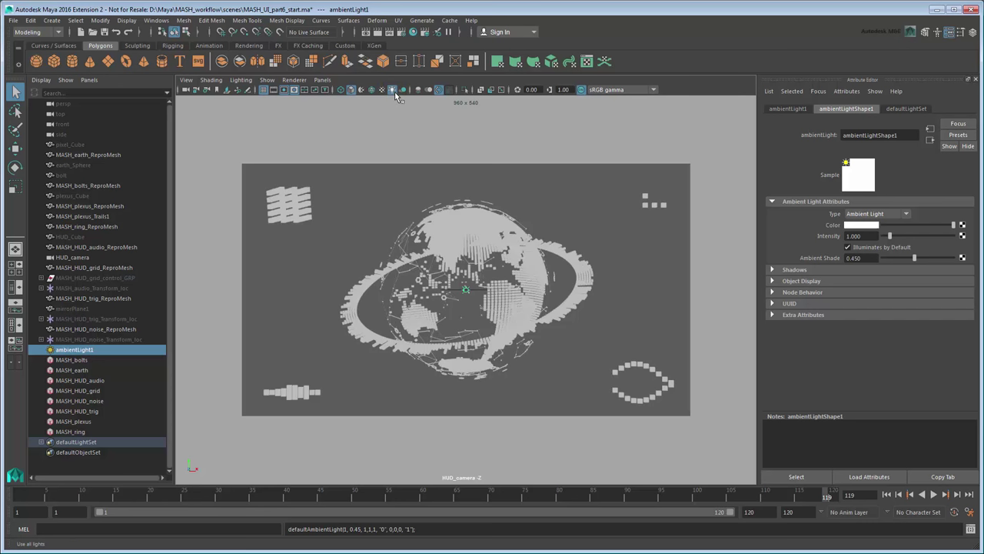
# - Add a directional light with intensity 2, undoing its accidental scale, and select pixel_Cube
pyautogui.click(58, 21)
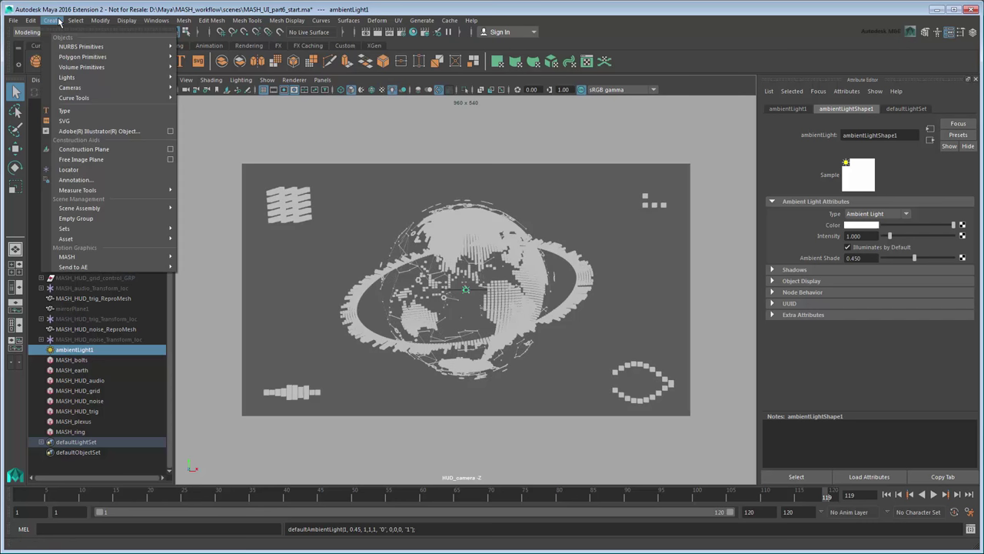
pyautogui.moveTo(81, 77)
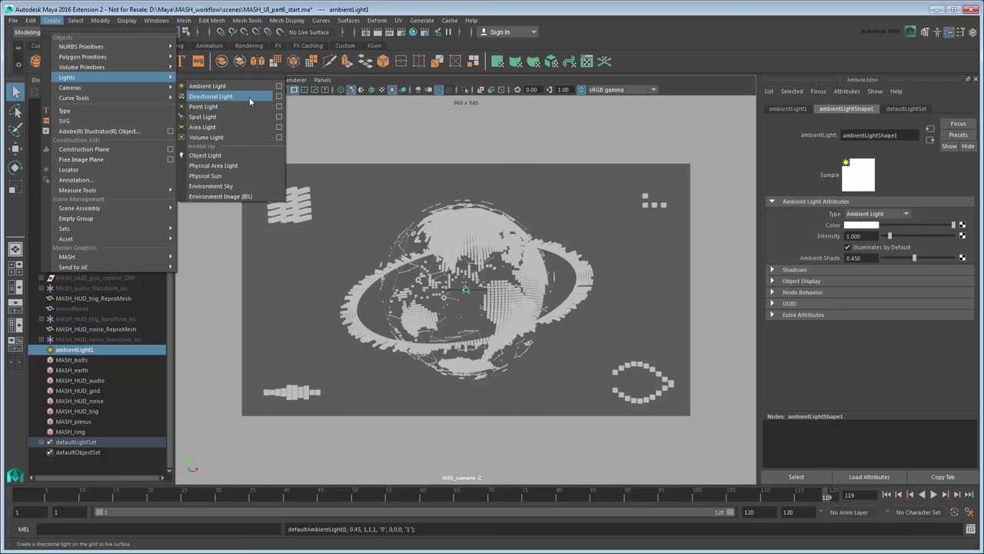
pyautogui.click(249, 97)
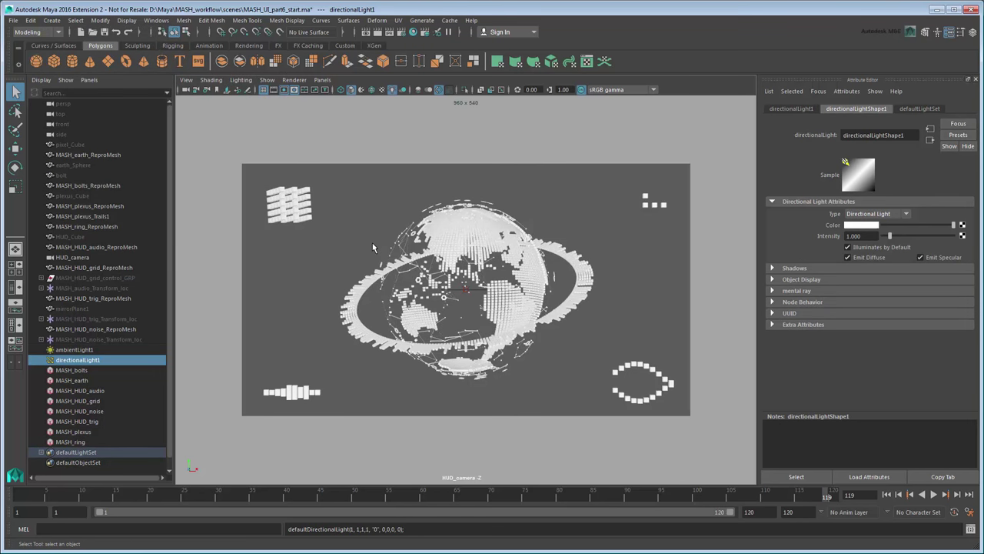
pyautogui.hotkey('ctrl', 'z')
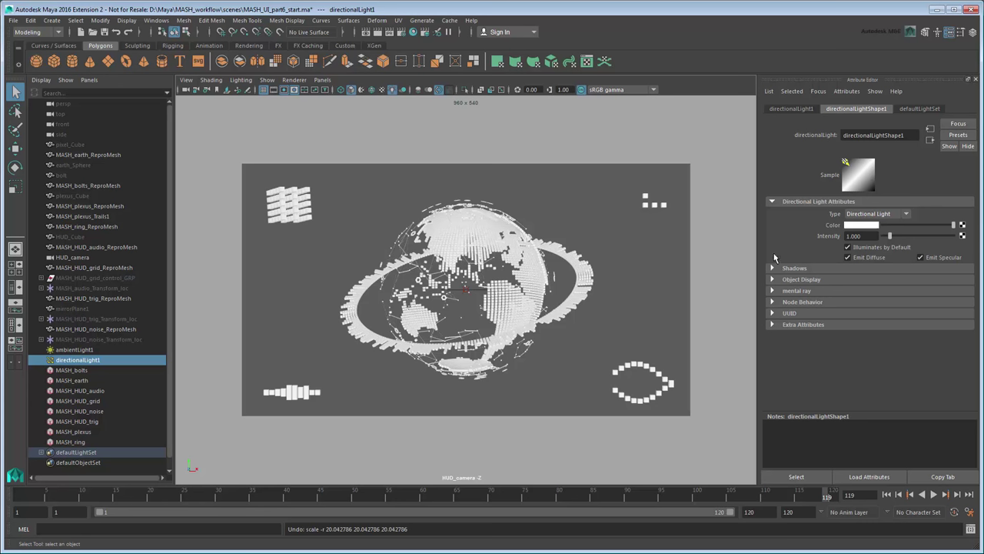
pyautogui.click(853, 237)
pyautogui.write('2')
pyautogui.press('Return')
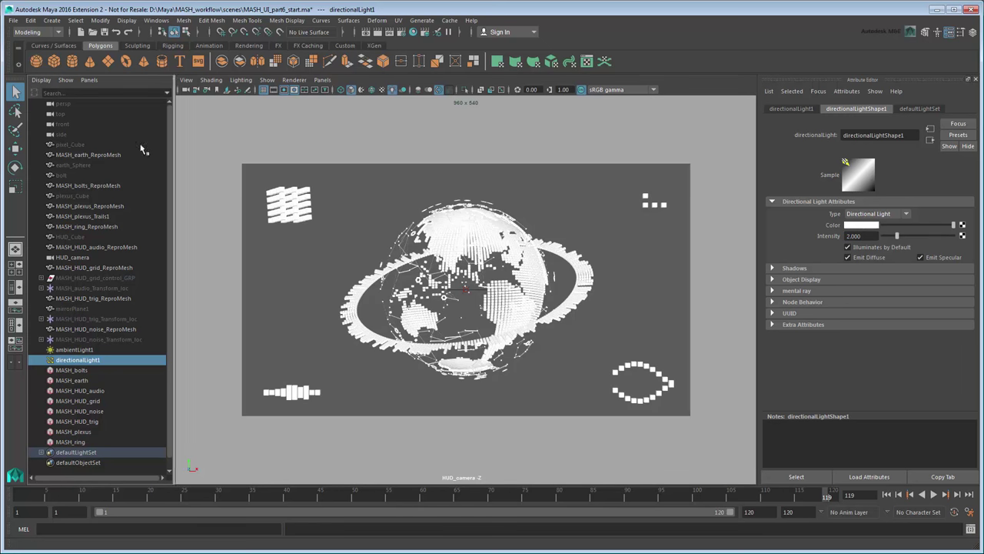
pyautogui.click(90, 145)
# - Drag pixel_Cube's lambert1 Incandescence to light grey so the HUD elements appear white
pyautogui.click(974, 108)
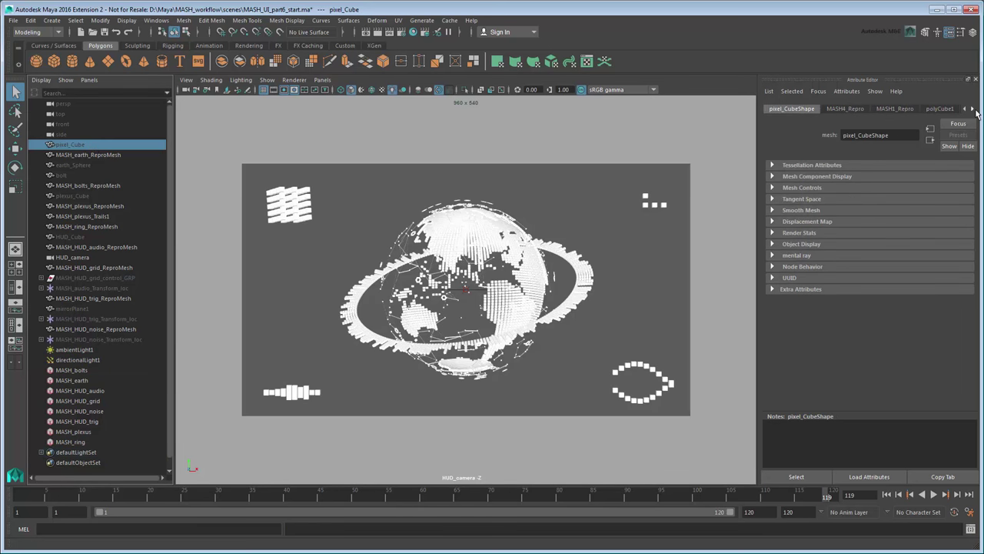
pyautogui.click(973, 109)
pyautogui.click(945, 108)
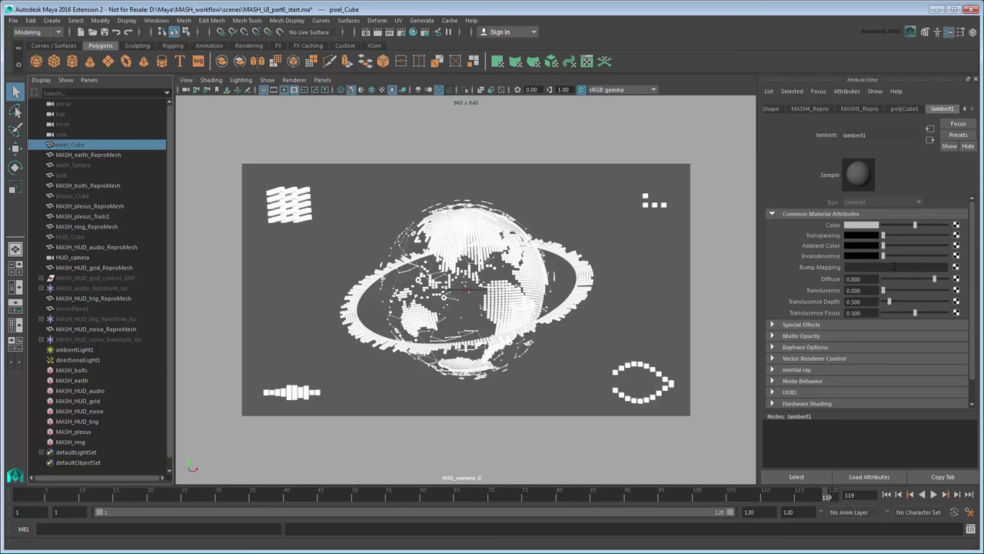
pyautogui.moveTo(884, 257); pyautogui.dragTo(922, 263)
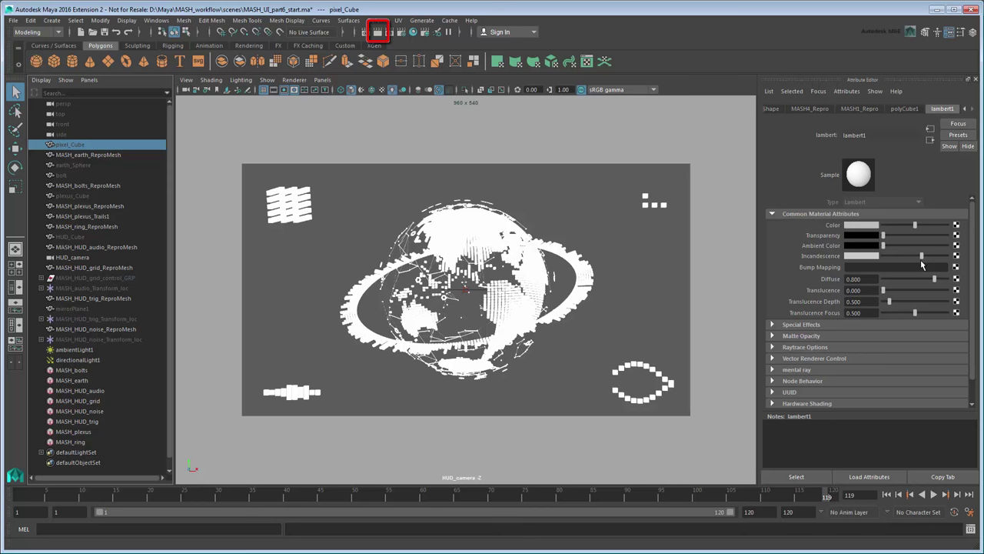
pyautogui.click(377, 32)
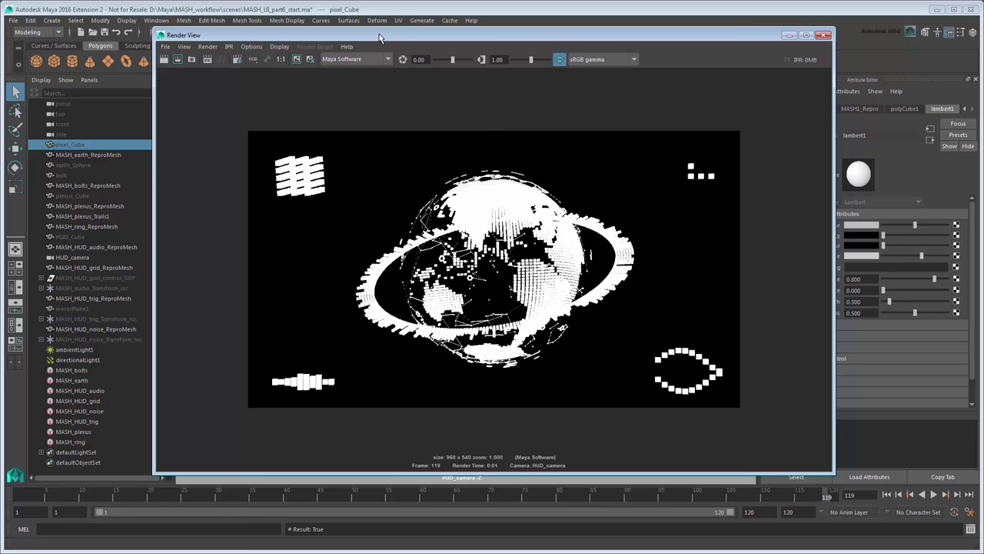
pyautogui.click(823, 35)
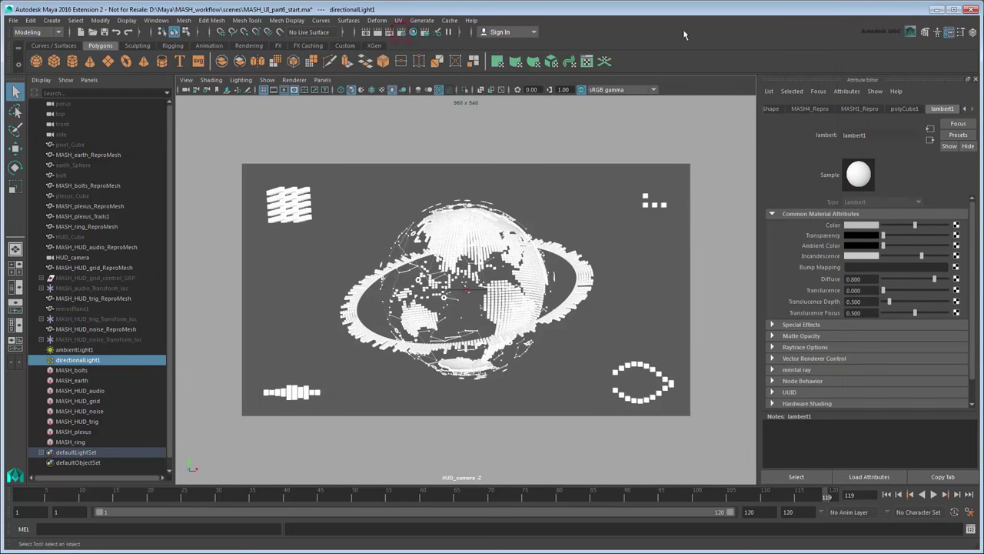
# - Set the renderer to Maya Hardware with the Production quality preset
pyautogui.click(401, 33)
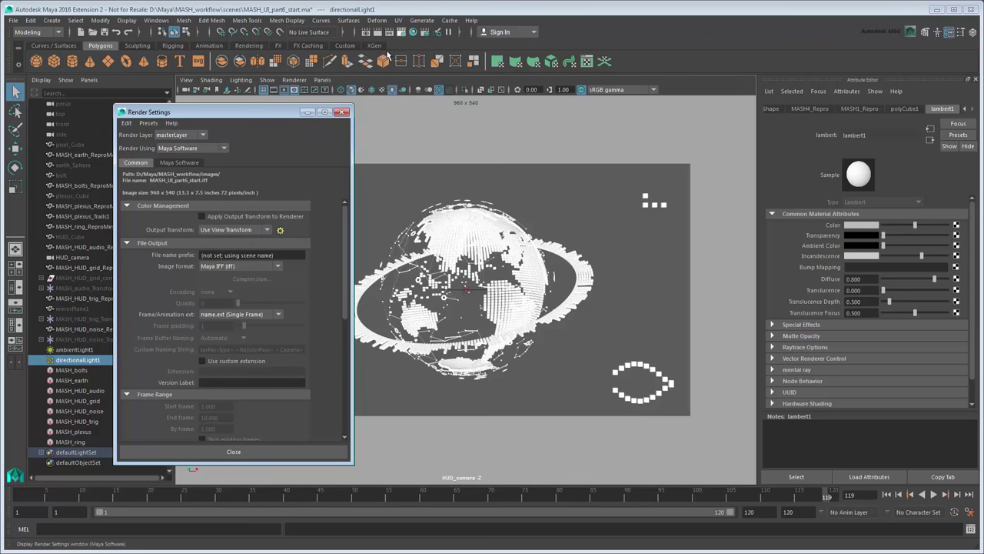
pyautogui.click(214, 147)
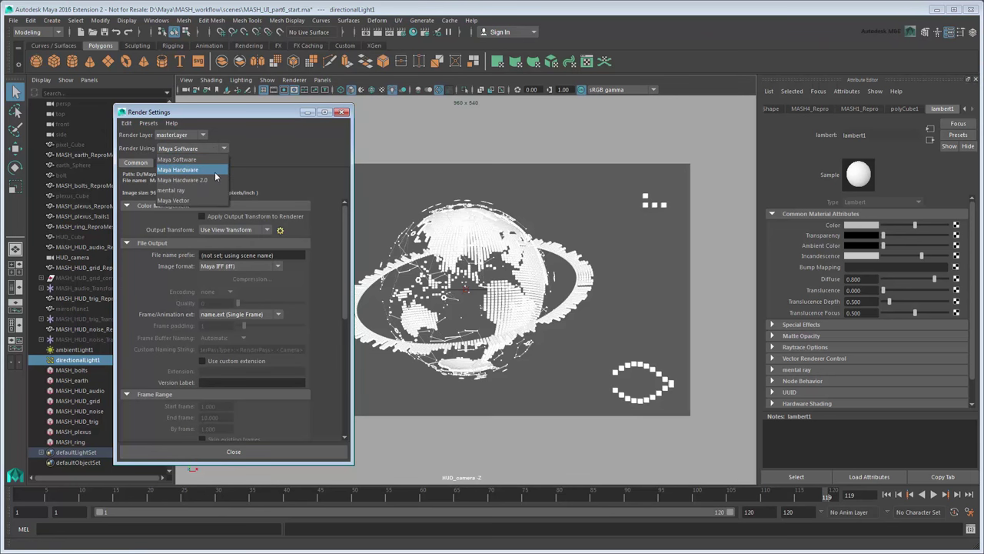
pyautogui.click(215, 173)
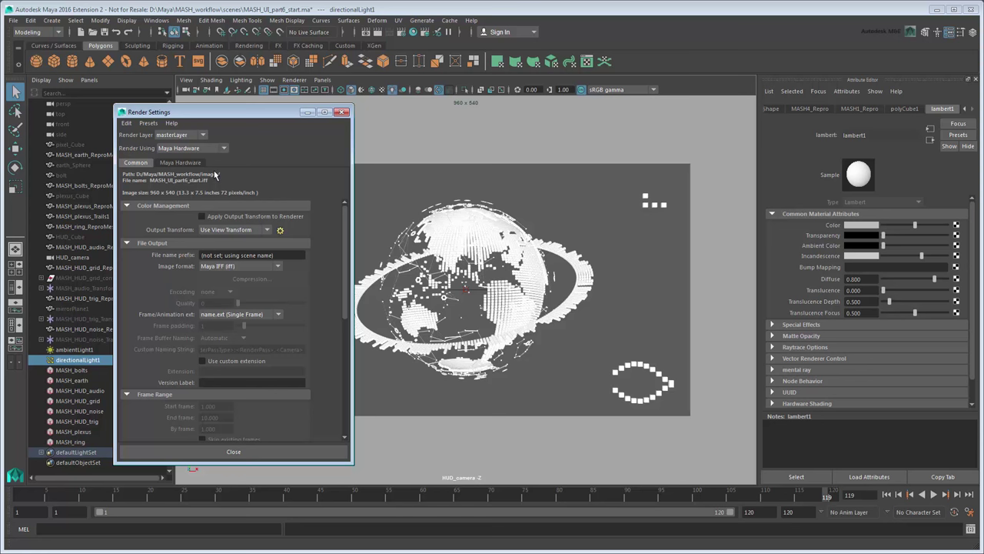
pyautogui.click(189, 162)
pyautogui.click(232, 185)
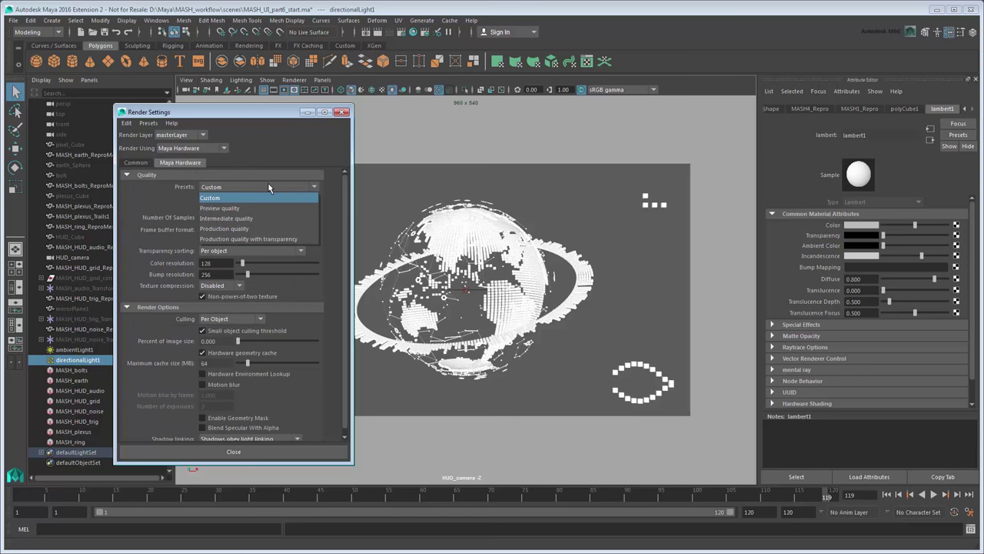
pyautogui.click(274, 228)
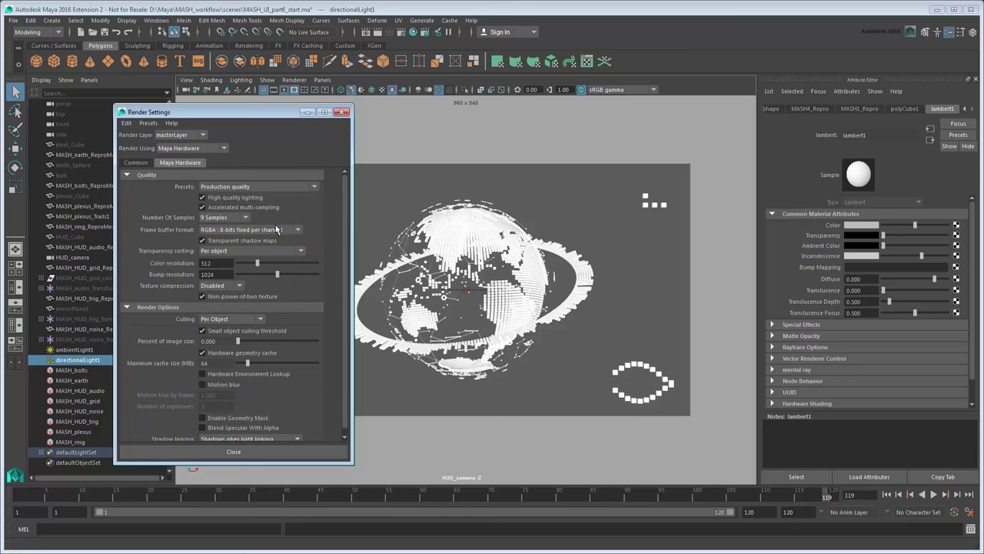
# - Output PNG images named name.#.ext with the end frame set to 120
pyautogui.click(136, 164)
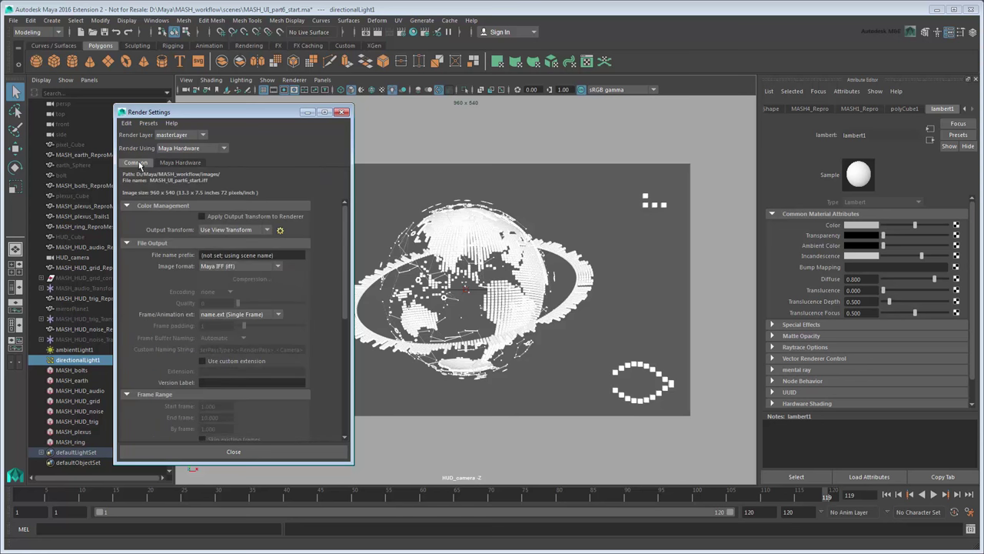
pyautogui.click(256, 315)
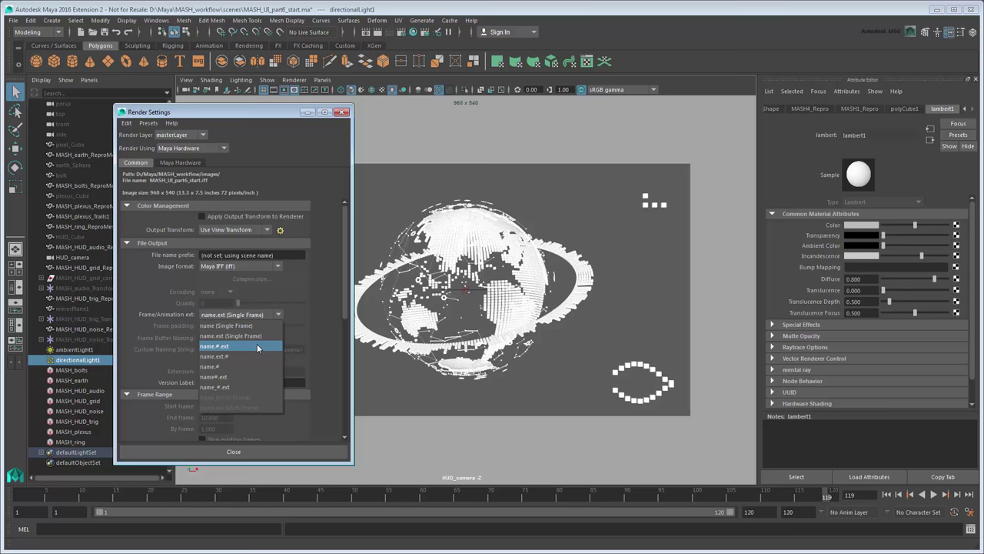
pyautogui.click(257, 347)
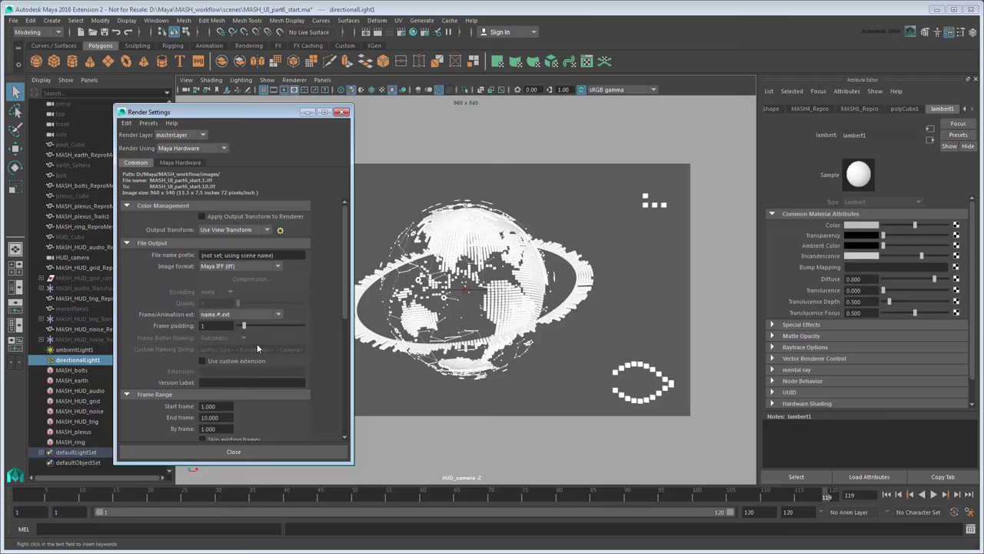
pyautogui.click(251, 267)
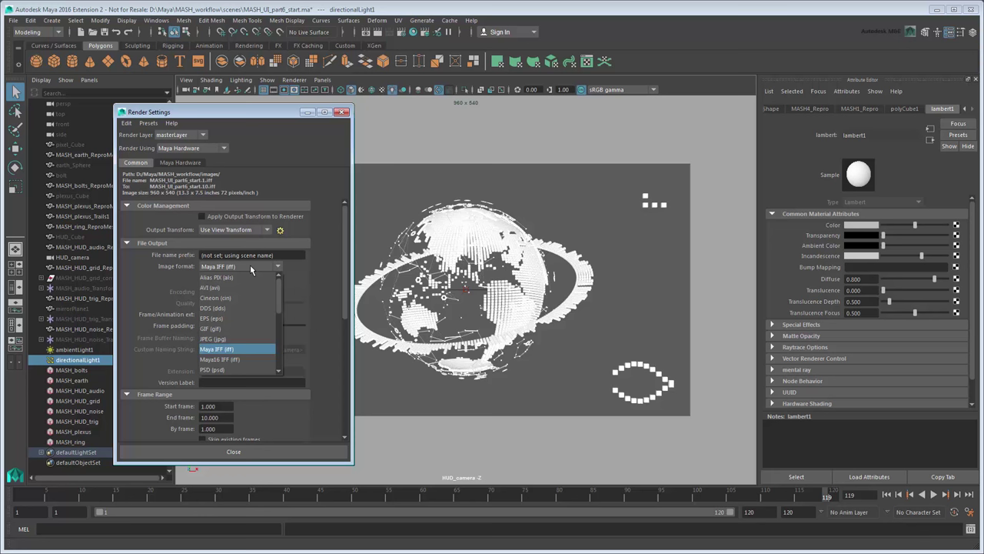
pyautogui.scroll(-3, 278, 315)
pyautogui.click(237, 320)
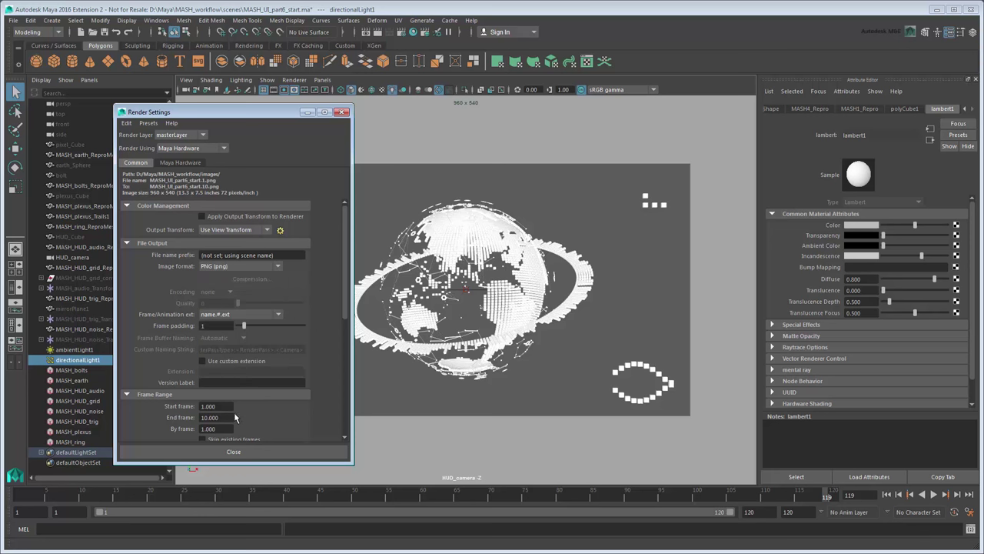
pyautogui.doubleClick(221, 418)
pyautogui.write('120')
pyautogui.press('Return')
# - Set the renderable camera to HUD_camera and close the render settings
pyautogui.scroll(-5, 267, 412)
pyautogui.click(236, 271)
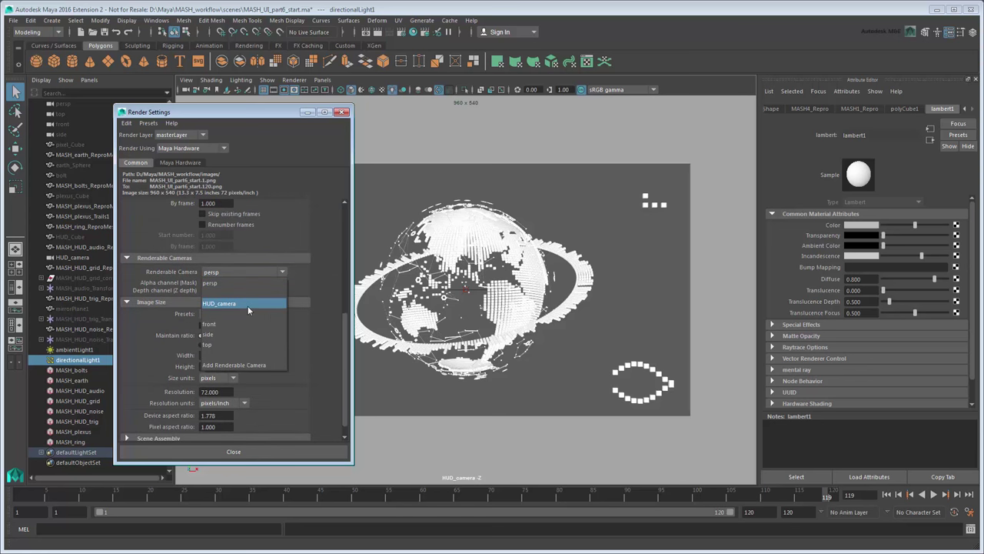
pyautogui.click(257, 308)
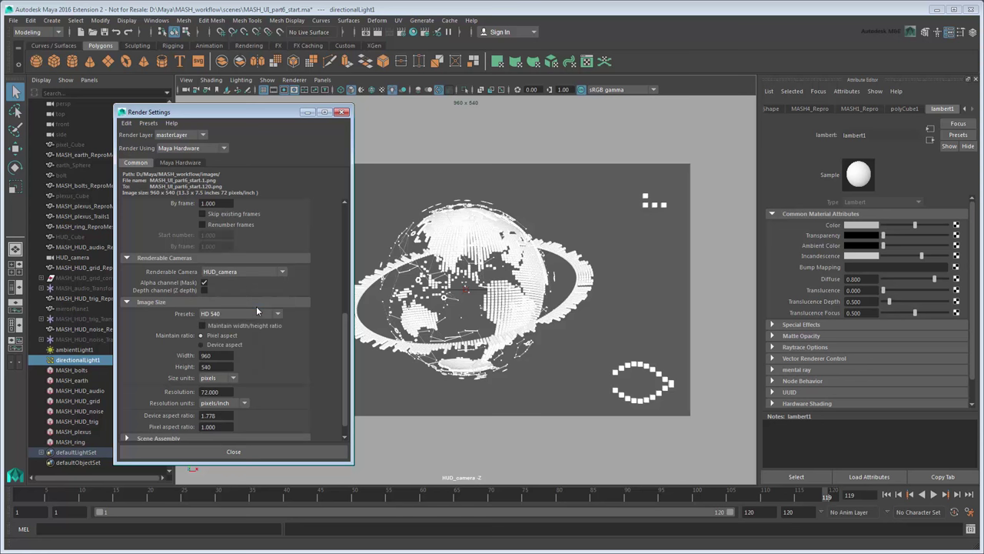
pyautogui.click(255, 453)
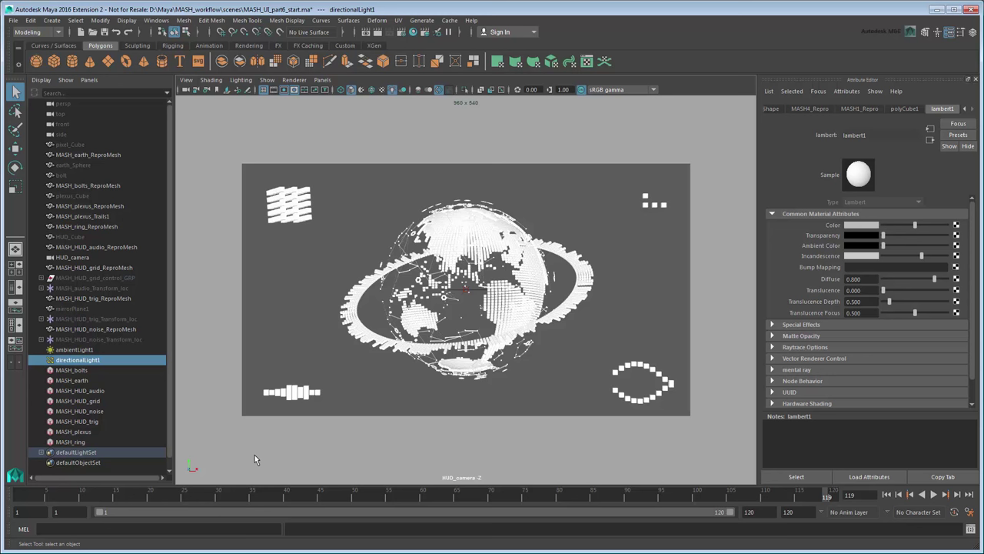
# - In Render Setup under the FX menu set, create a render layer named earth_LYR
pyautogui.press('F5')
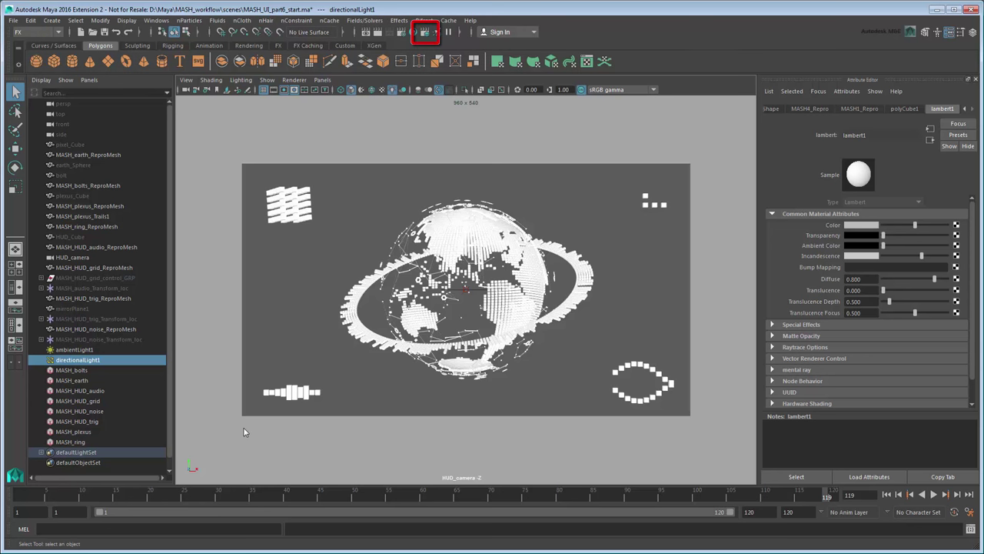
pyautogui.click(426, 32)
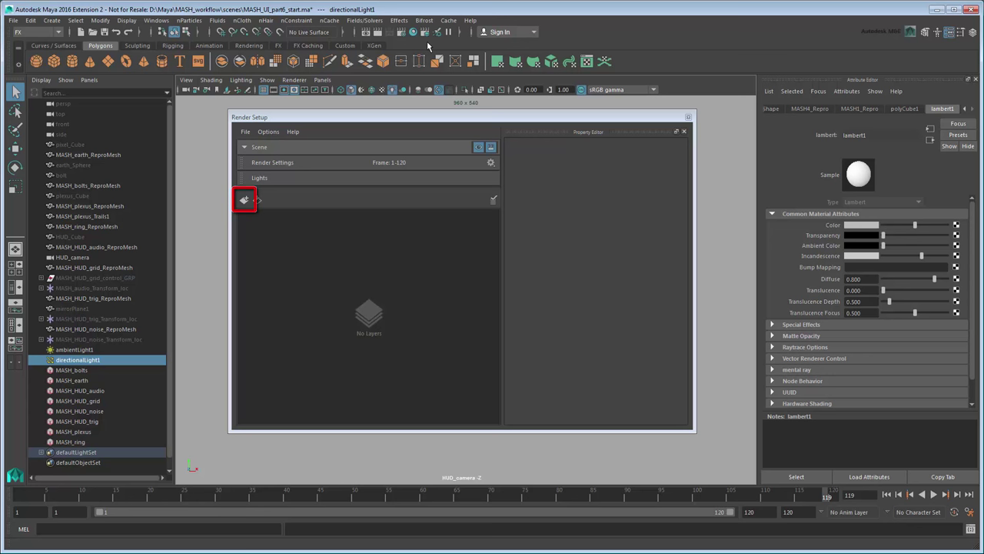
pyautogui.click(244, 200)
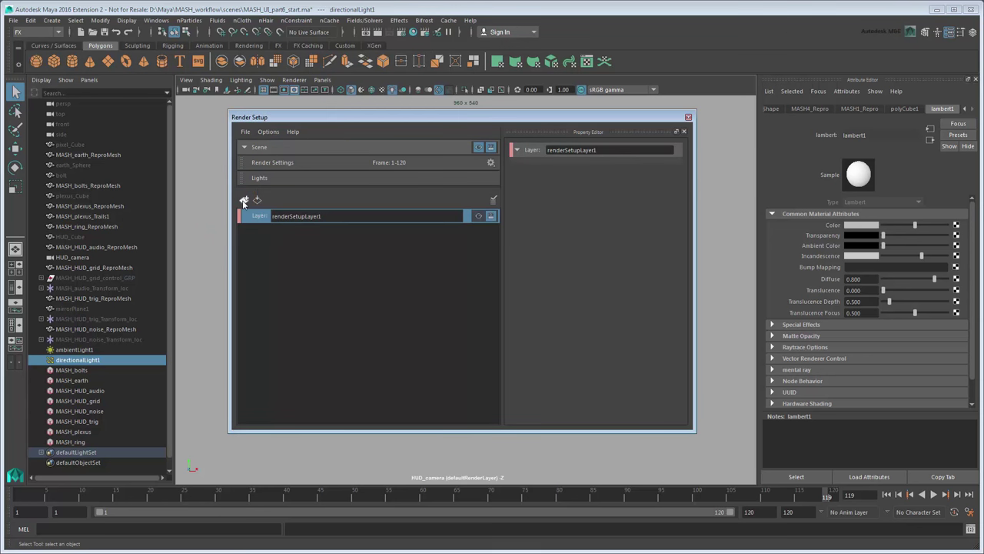
pyautogui.hotkey('ctrl', 'a')
pyautogui.write('earth_LYR')
pyautogui.press('Return')
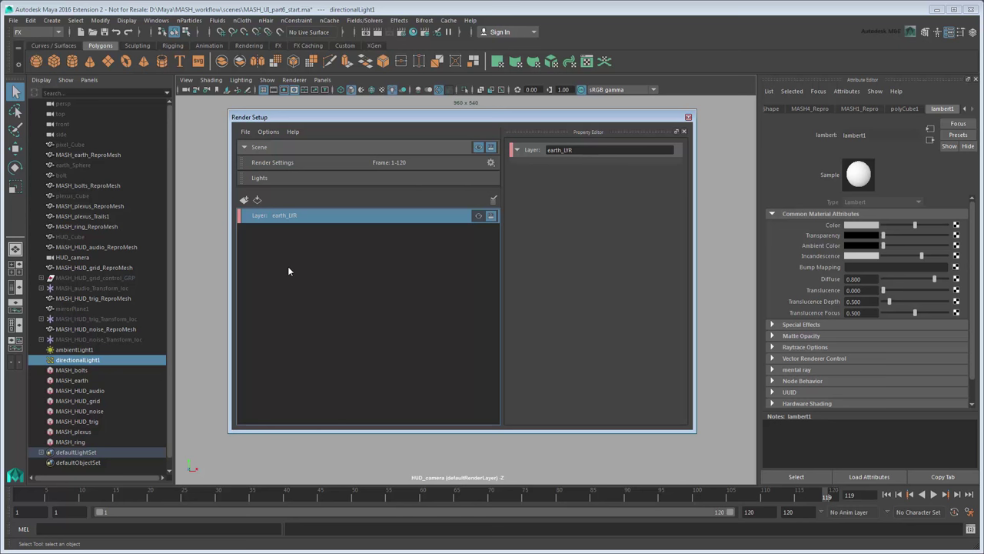
# - Add a collection to earth_LYR and name it MASH_earth_collection
pyautogui.click(297, 214)
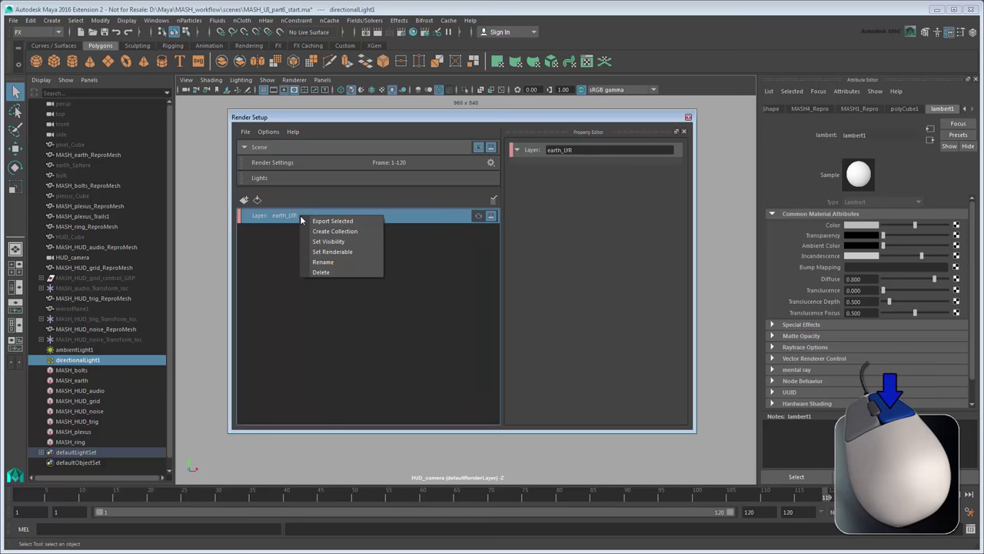
pyautogui.click(365, 231)
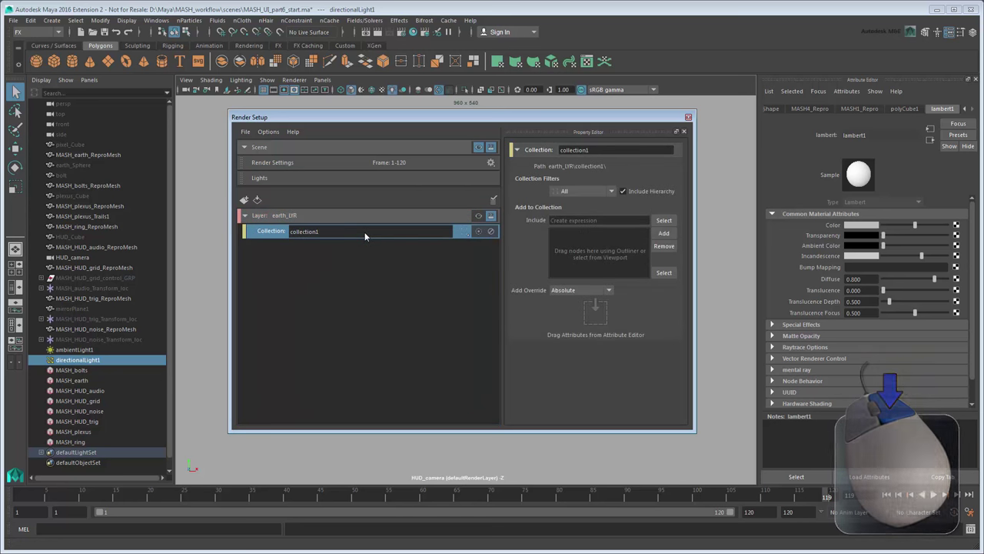
pyautogui.doubleClick(365, 232)
pyautogui.write('MASH_')
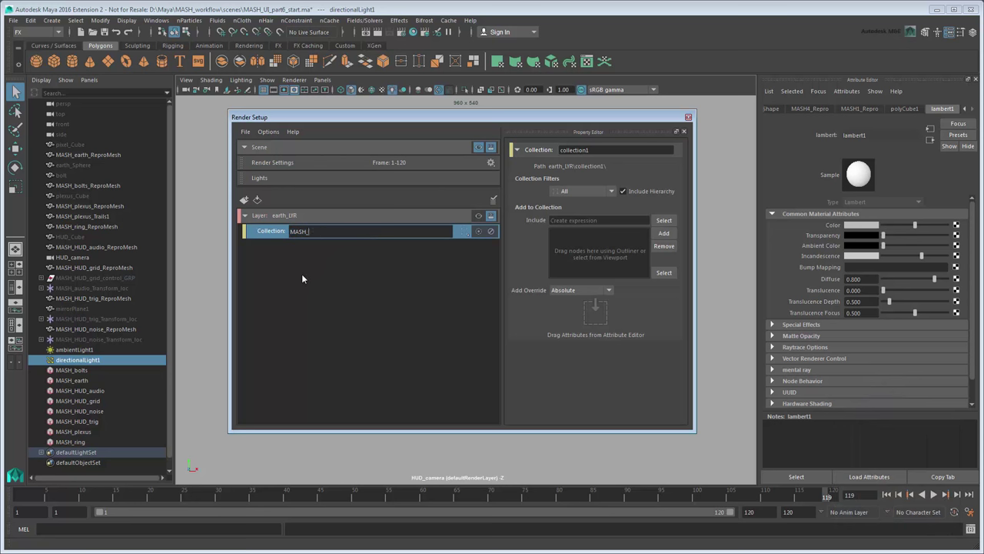
pyautogui.write('earth_collection')
pyautogui.press('Return')
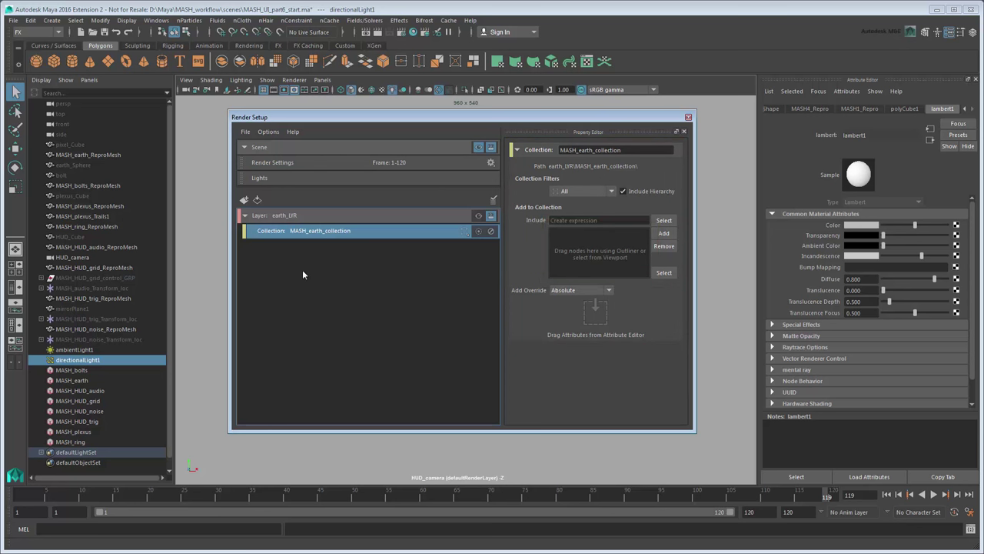
# - Add only MASH_earth_ReproMesh to MASH_earth_collection, with Include Hierarchy off
pyautogui.click(107, 156)
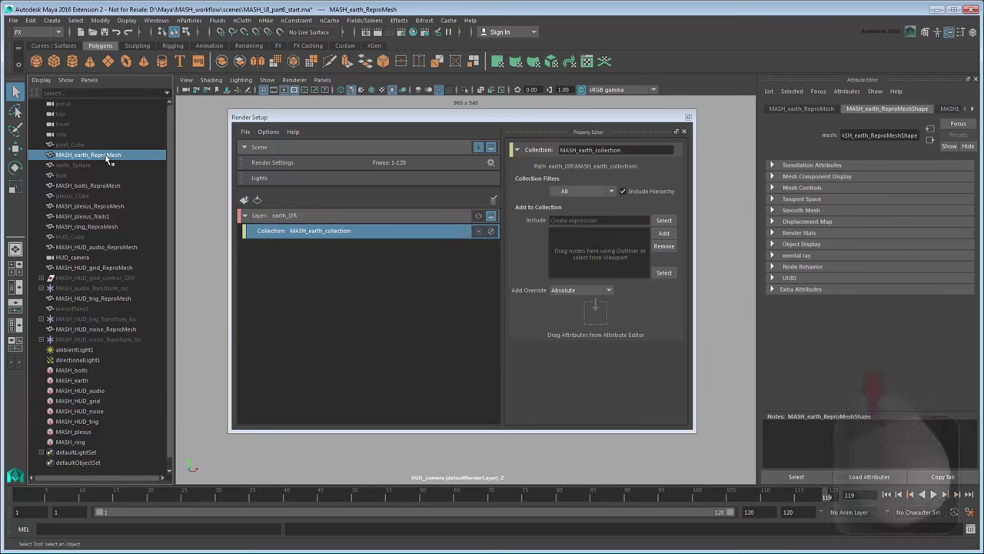
pyautogui.moveTo(107, 157); pyautogui.dragTo(586, 264)
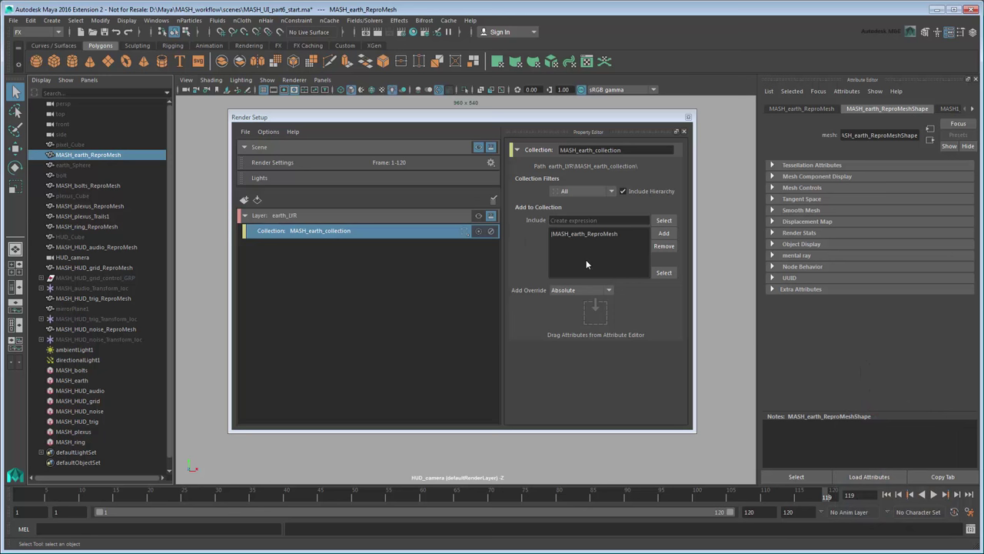
pyautogui.click(623, 190)
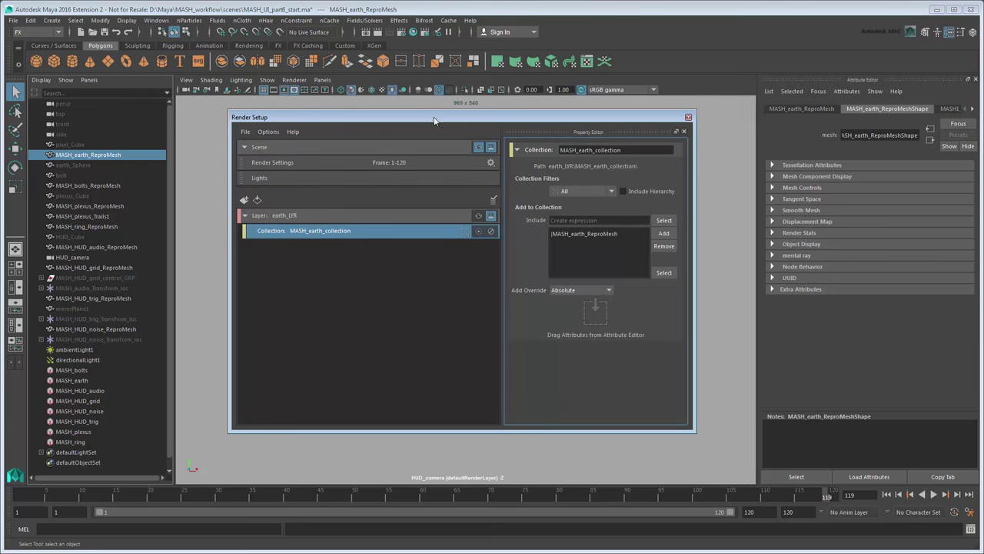
# - Preview earth_LYR alone in the viewport, then show the whole scene again
pyautogui.moveTo(428, 122); pyautogui.dragTo(715, 132)
pyautogui.moveTo(515, 292); pyautogui.dragTo(626, 283)
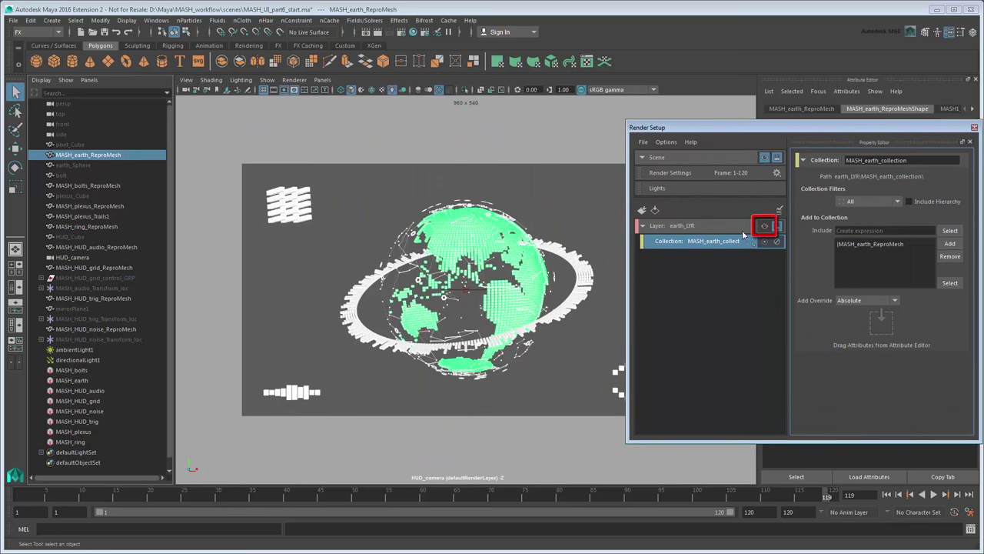
pyautogui.click(765, 226)
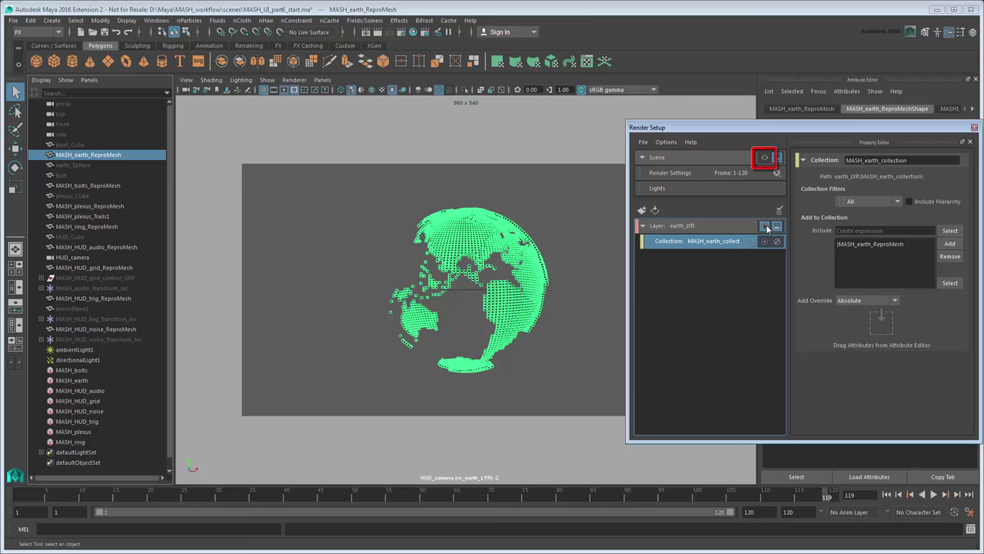
pyautogui.click(764, 157)
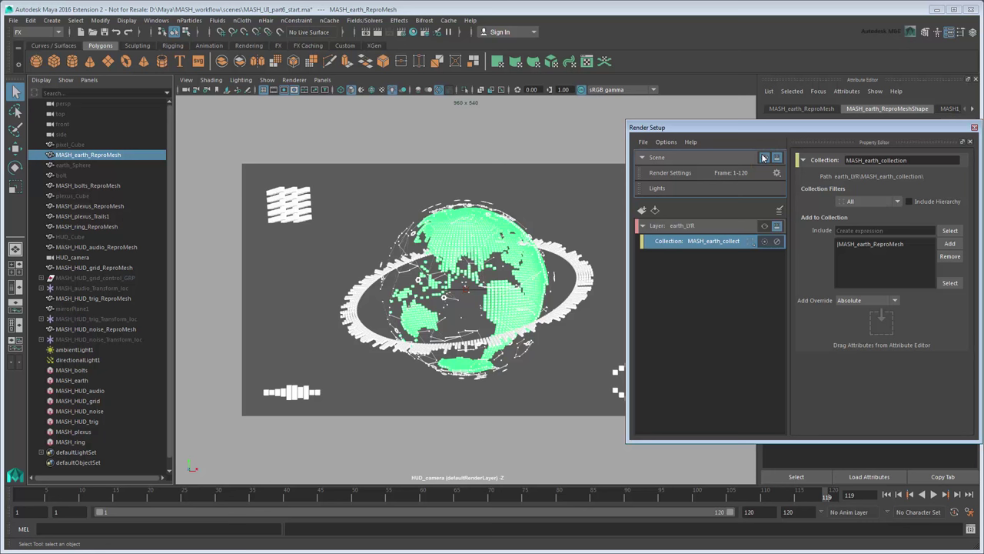
# - Create another render layer named bolts_LYR
pyautogui.click(643, 210)
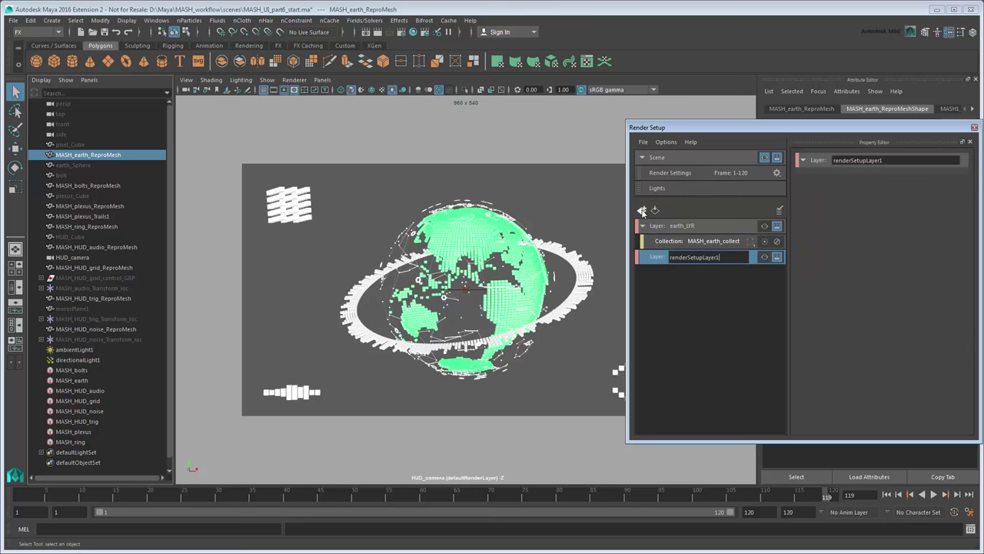
pyautogui.doubleClick(658, 259)
pyautogui.write('bolts_LYR')
pyautogui.press('Return')
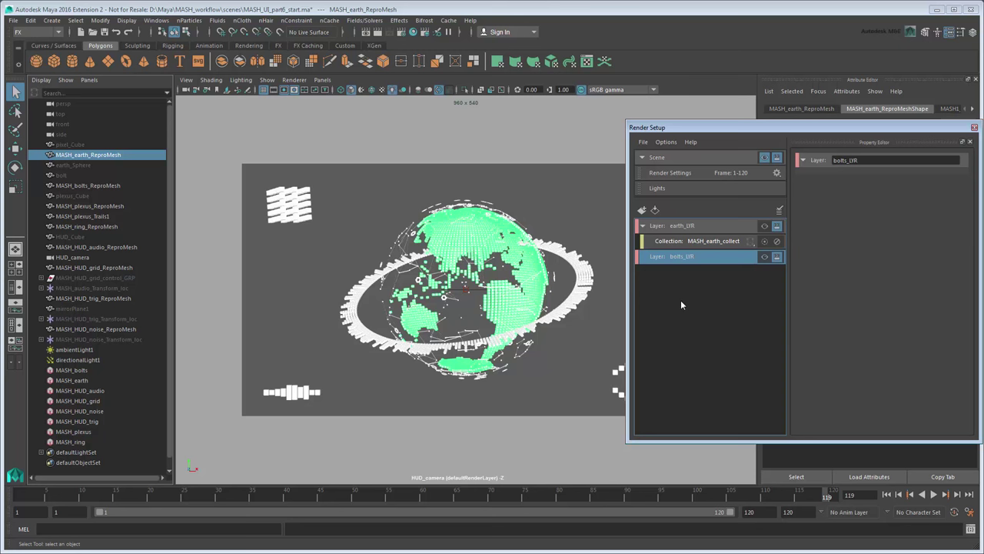
# - Give bolts_LYR a MASH_bolts_collection holding only MASH_bolts_ReproMesh, without child objects
pyautogui.rightClick(686, 257)
pyautogui.click(694, 260)
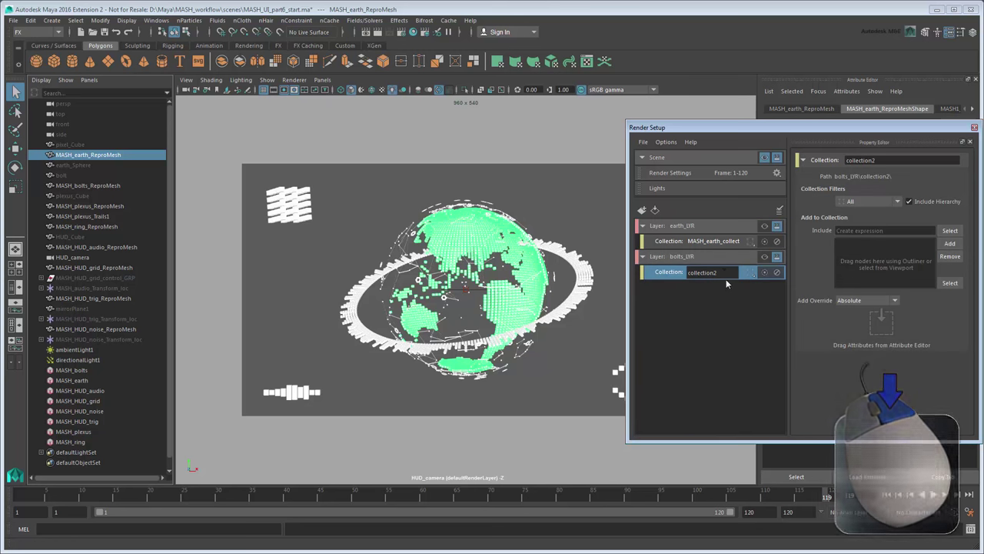
pyautogui.doubleClick(698, 274)
pyautogui.write('MASH_bolts_collection')
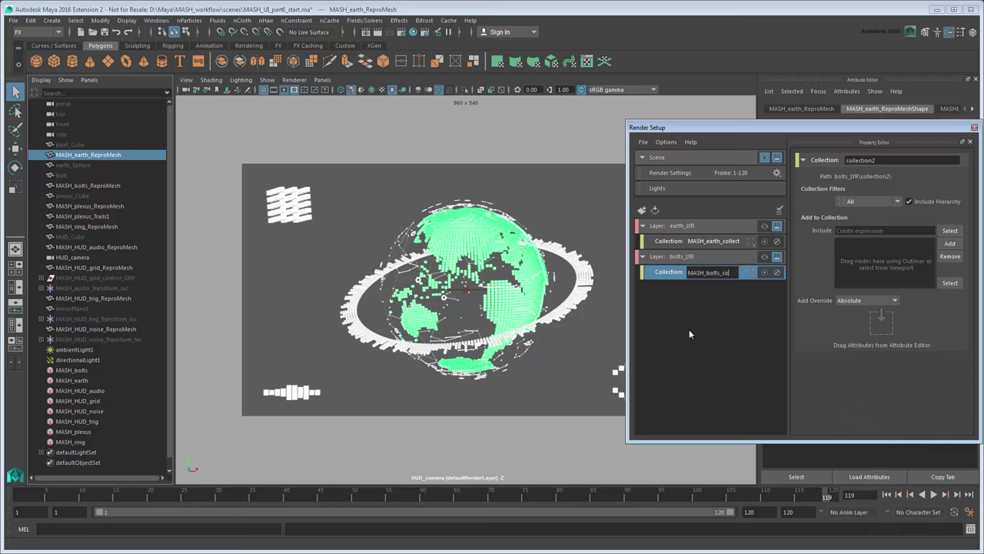
pyautogui.press('Return')
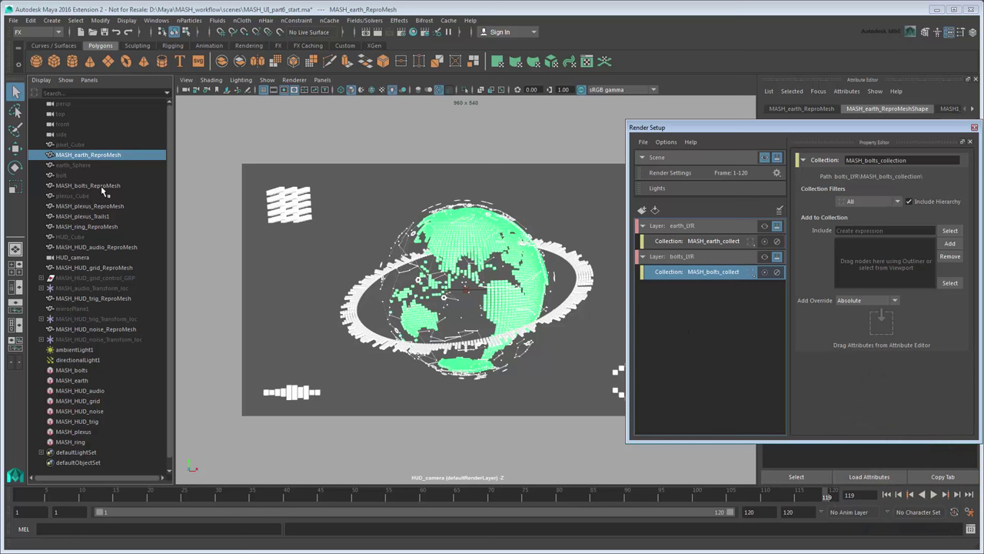
pyautogui.moveTo(101, 185); pyautogui.dragTo(881, 261, button='middle')
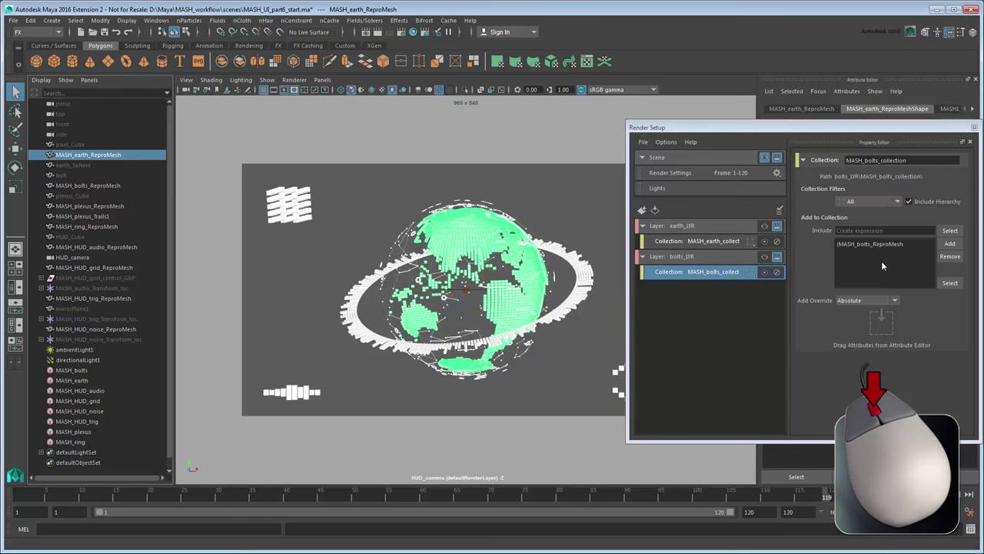
pyautogui.click(924, 202)
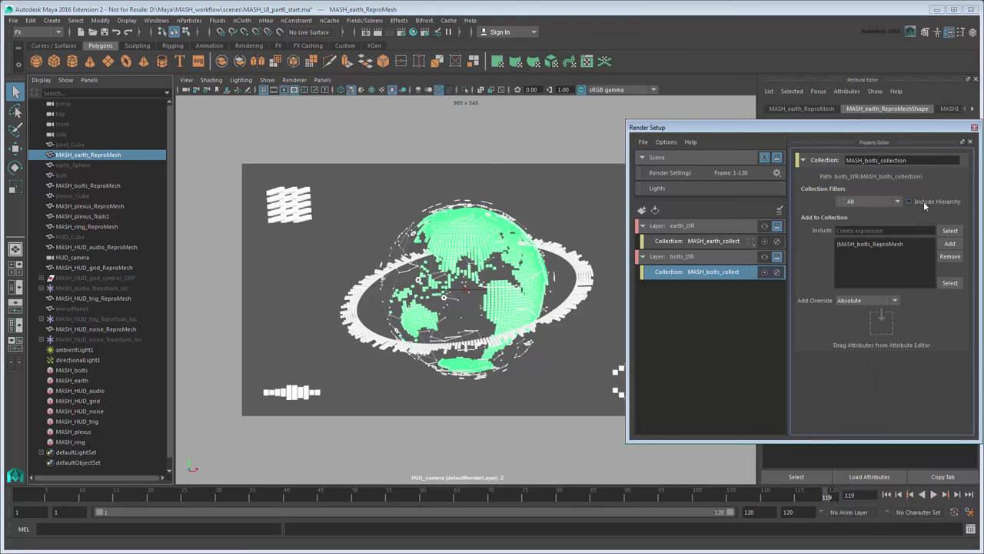
# - Preview bolts_LYR and earth_LYR, then return to the whole scene
pyautogui.click(765, 257)
pyautogui.click(763, 226)
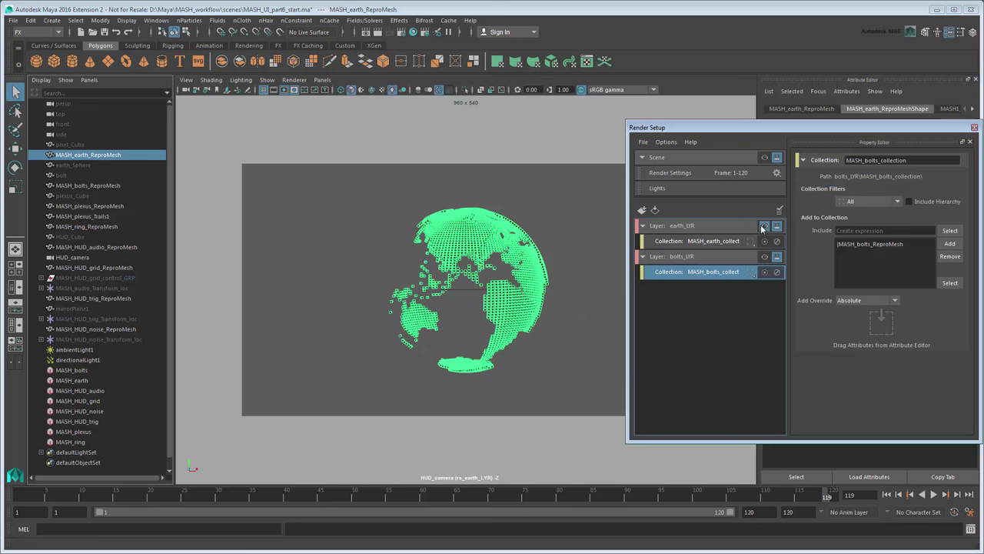
pyautogui.click(765, 157)
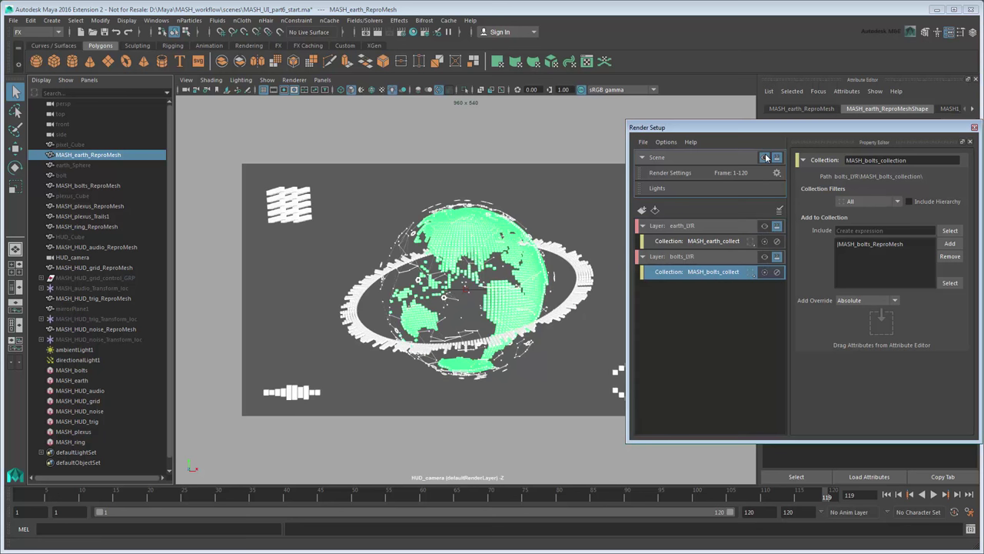
# - Create a plexus_LYR render layer with a collection named MASH_plexus_collection
pyautogui.click(642, 209)
pyautogui.write('plexus')
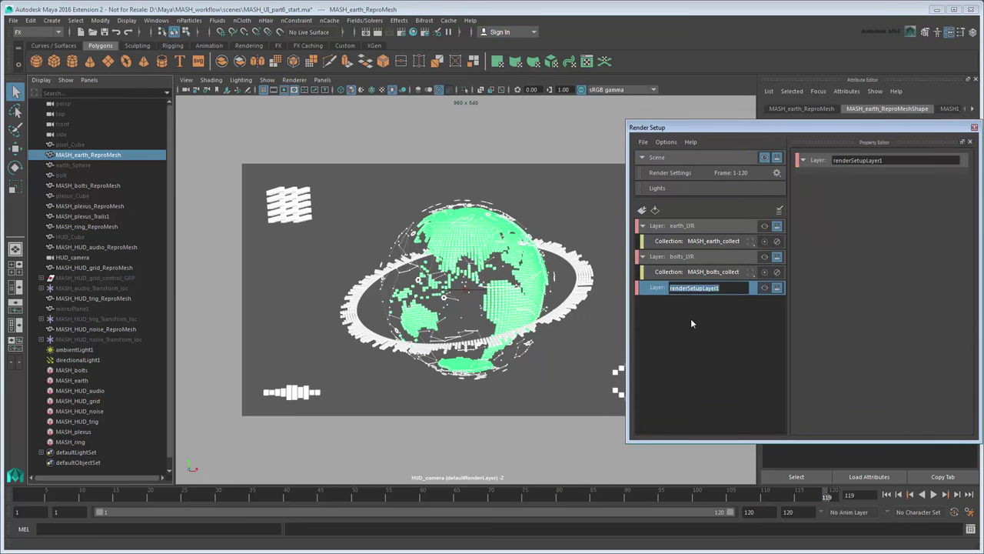
pyautogui.write('_LYR')
pyautogui.press('Return')
pyautogui.rightClick(684, 289)
pyautogui.click(676, 300)
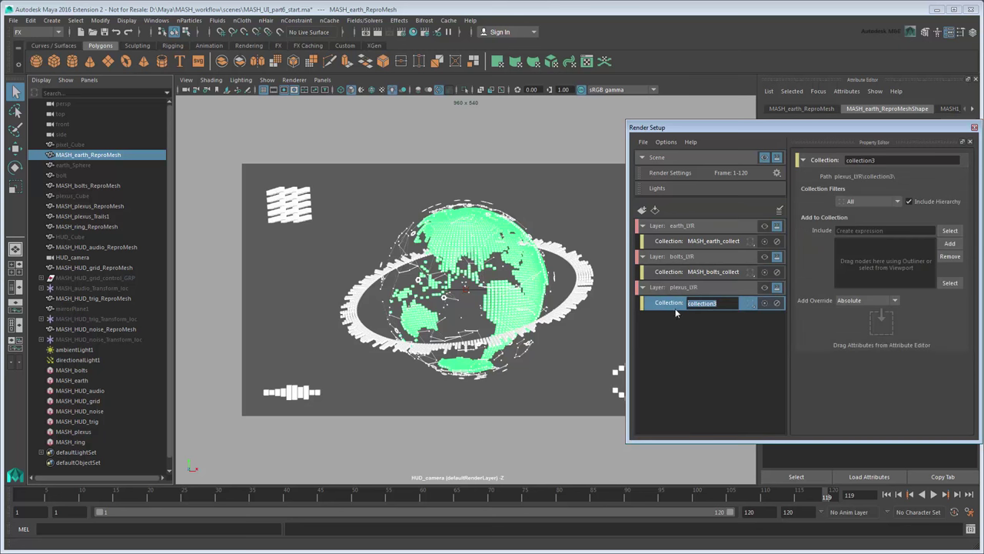
pyautogui.write('MASH_plexus_collection')
pyautogui.press('Return')
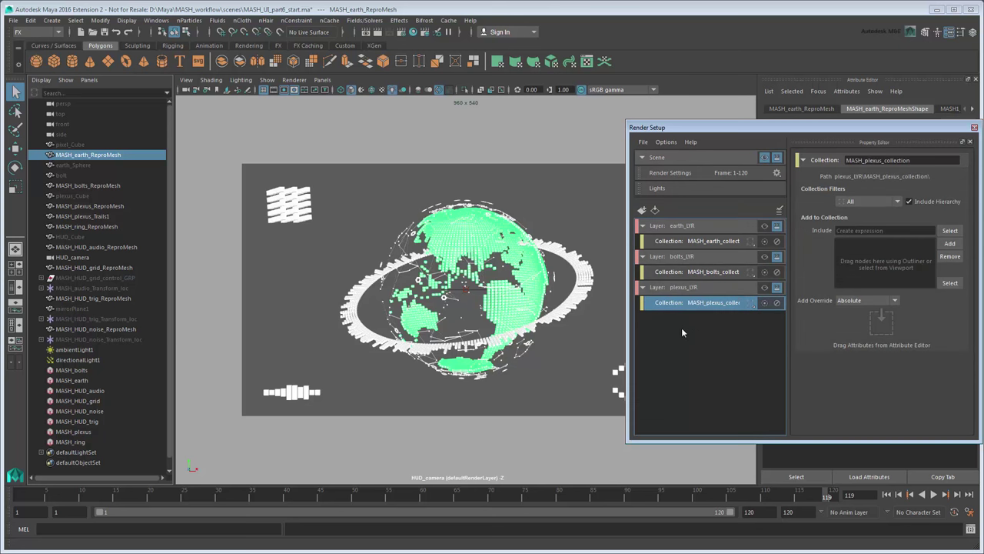
# - Add the plexus mesh and trails to MASH_plexus_collection without children, and preview plexus_LYR
pyautogui.click(107, 206)
pyautogui.keyDown('shift'); pyautogui.click(112, 216); pyautogui.keyUp('shift')
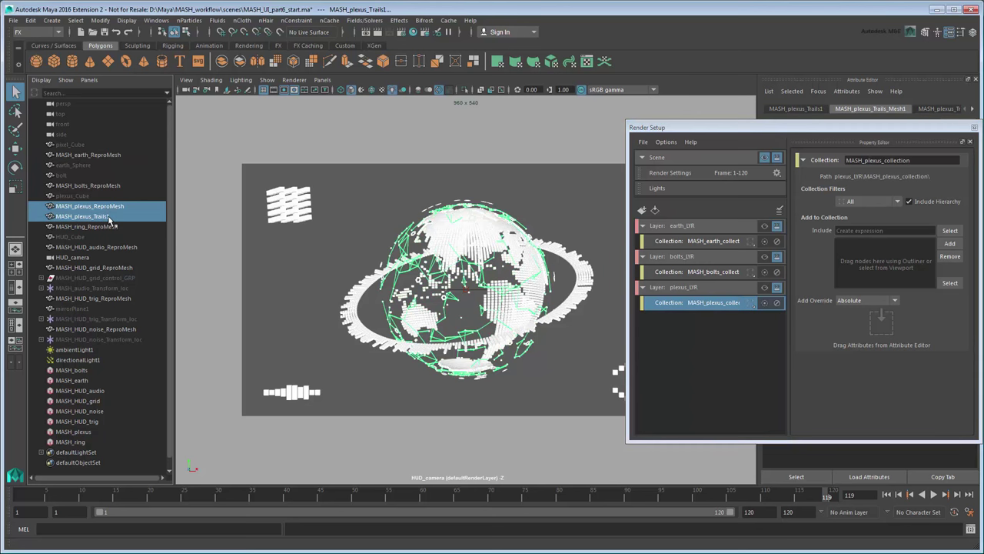
pyautogui.moveTo(112, 217); pyautogui.dragTo(839, 259)
pyautogui.click(909, 201)
pyautogui.click(764, 287)
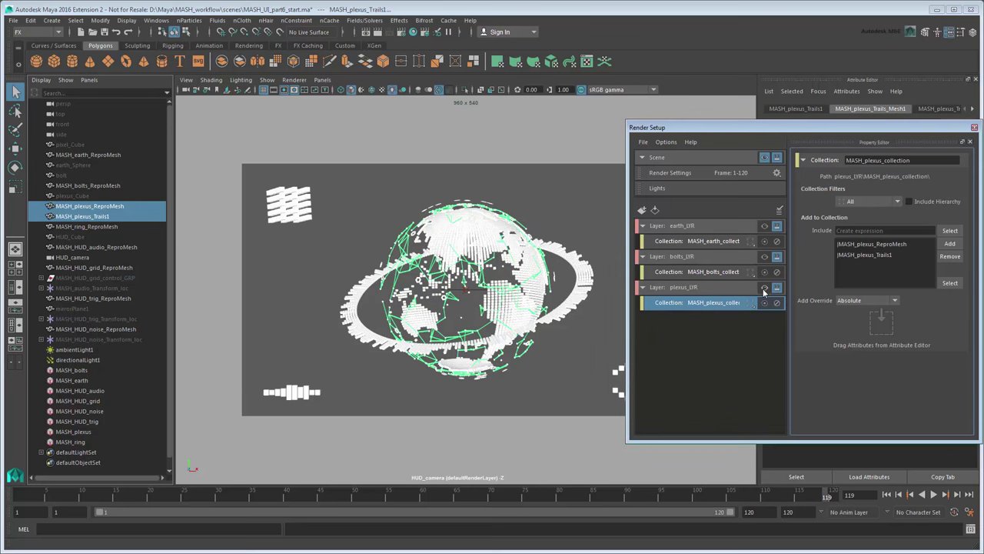
pyautogui.click(764, 157)
# - Create a ring_LYR render layer with a collection named MASH_ring_collection
pyautogui.click(642, 210)
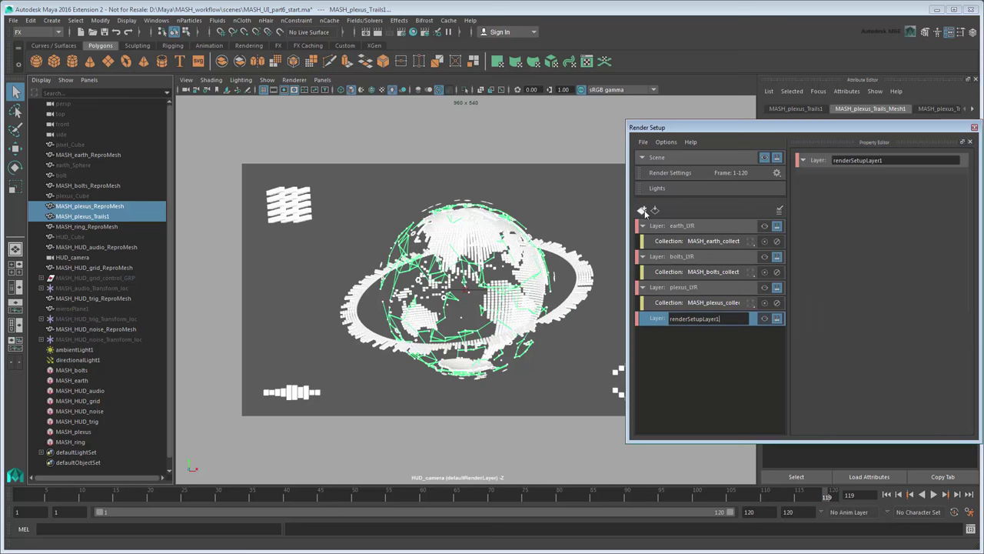
pyautogui.write('ring_LYR')
pyautogui.press('Return')
pyautogui.rightClick(682, 317)
pyautogui.click(694, 327)
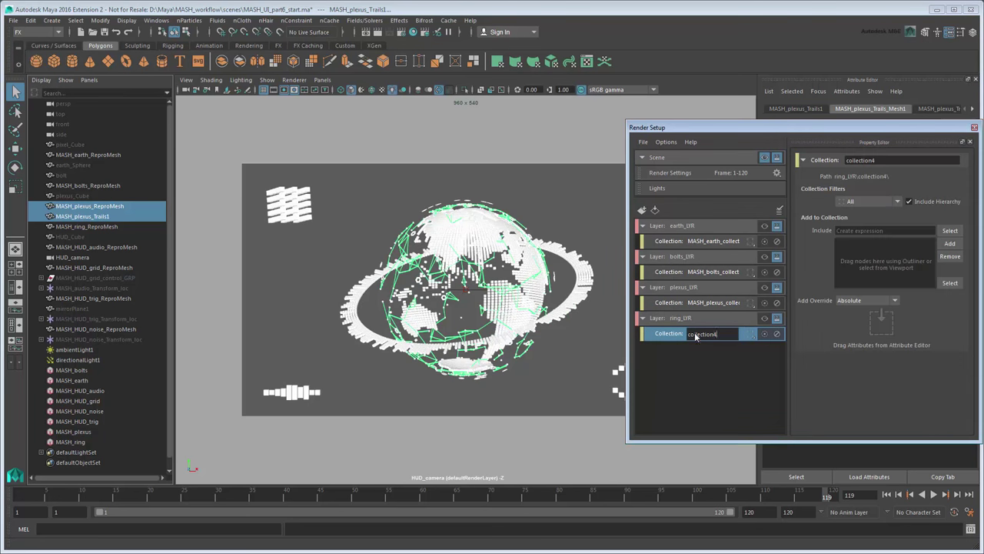
pyautogui.write('MASH_ring_collection')
pyautogui.press('Return')
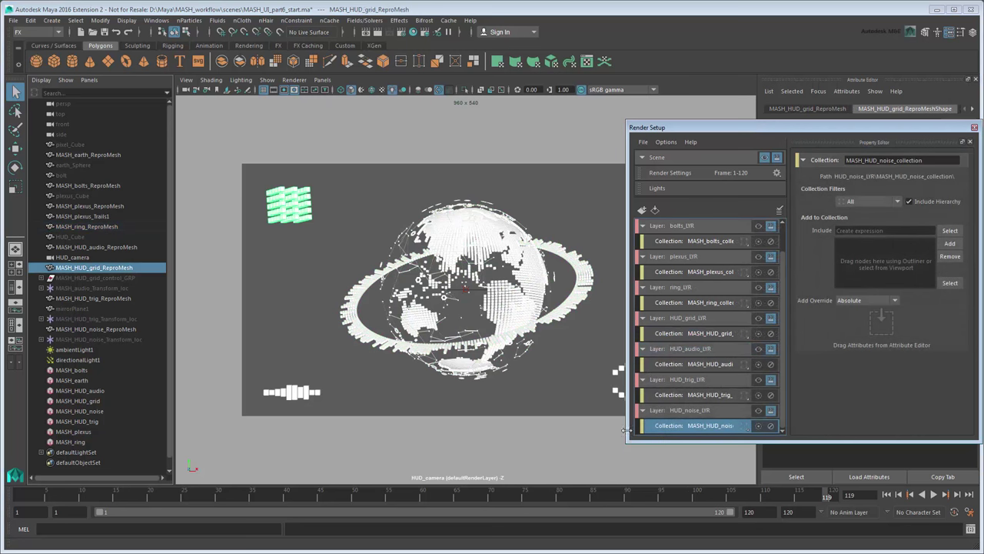
# - Add only MASH_HUD_noise_ReproMesh to the noise collection, excluding child objects
pyautogui.moveTo(119, 329); pyautogui.dragTo(884, 249, button='middle')
pyautogui.click(923, 201)
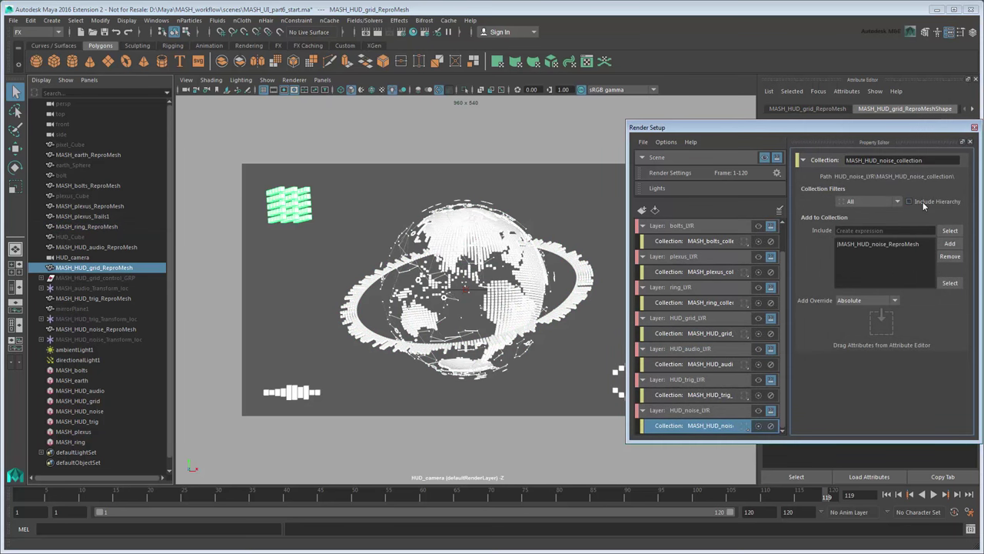
pyautogui.scroll(2, 783, 242)
pyautogui.moveTo(980, 281); pyautogui.dragTo(906, 281)
pyautogui.moveTo(685, 135); pyautogui.dragTo(752, 140)
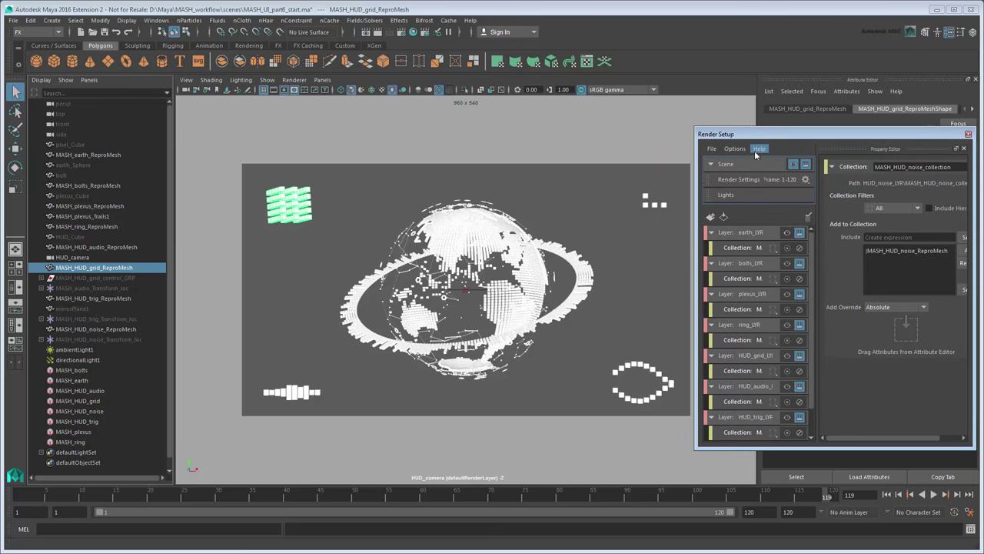
# - Preview earth, bolts, plexus, ring, HUD grid, audio, trig and noise layers individually, then the whole scene
pyautogui.click(787, 232)
pyautogui.click(788, 263)
pyautogui.click(787, 293)
pyautogui.click(788, 325)
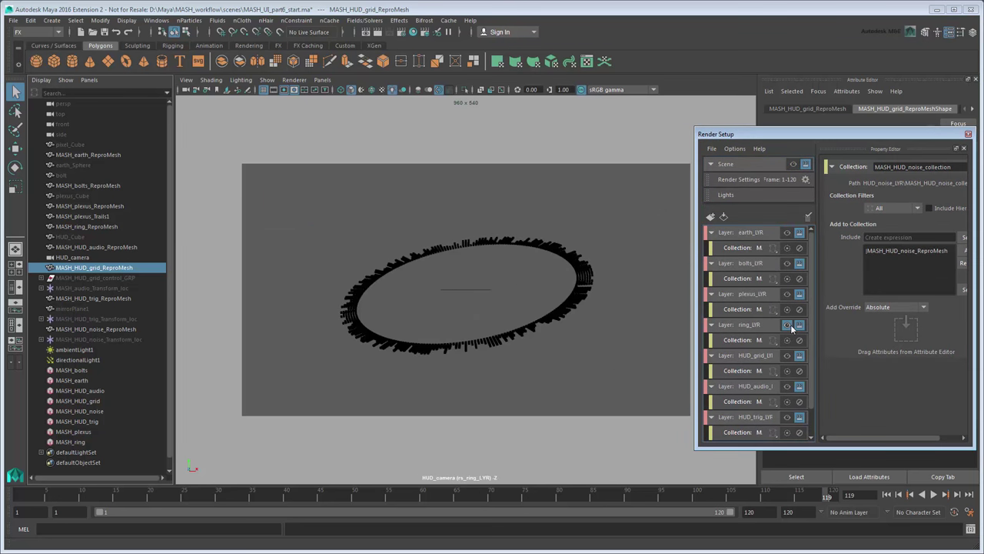
pyautogui.click(788, 355)
pyautogui.click(787, 386)
pyautogui.click(787, 417)
pyautogui.scroll(-1, 787, 416)
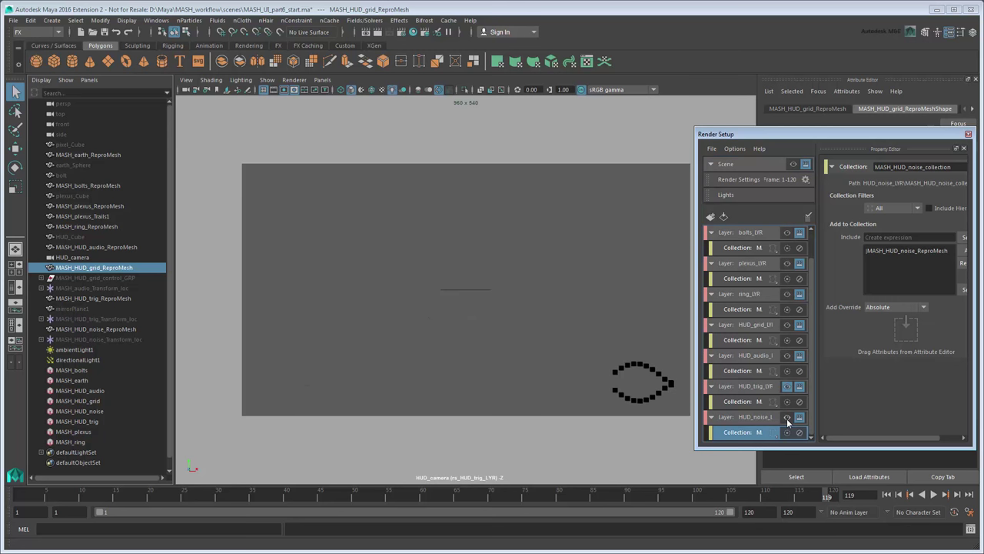
pyautogui.click(788, 417)
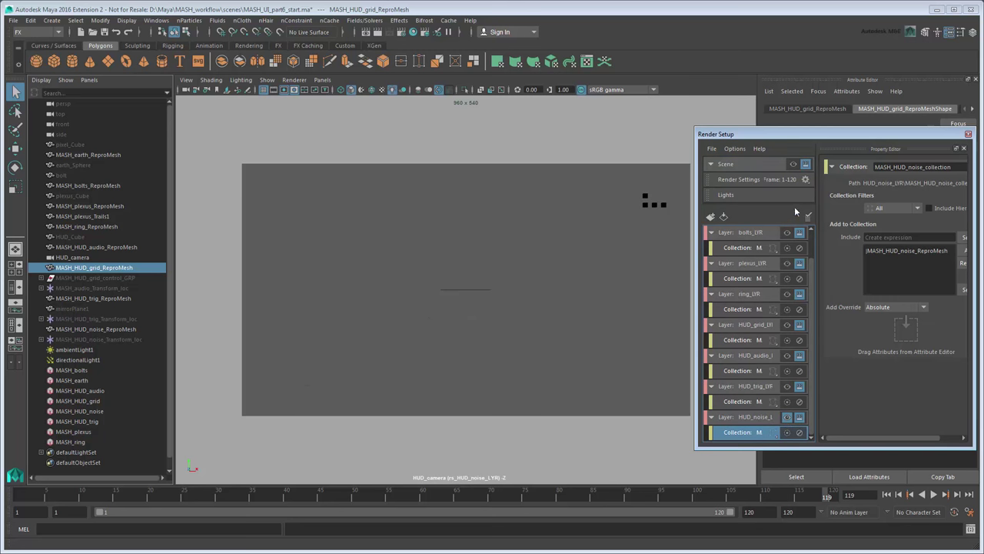
pyautogui.click(793, 164)
pyautogui.moveTo(798, 139); pyautogui.dragTo(480, 126)
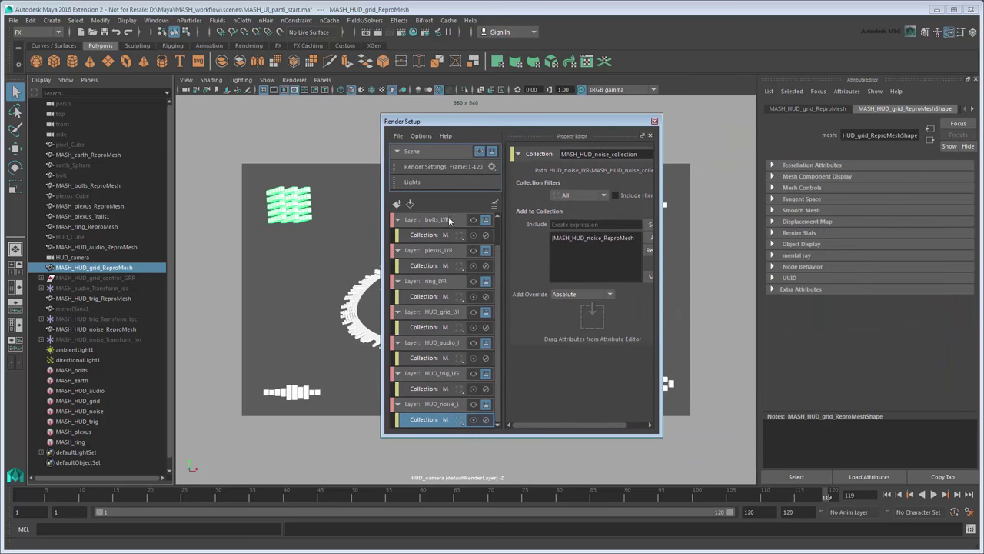
pyautogui.moveTo(378, 272); pyautogui.dragTo(281, 273)
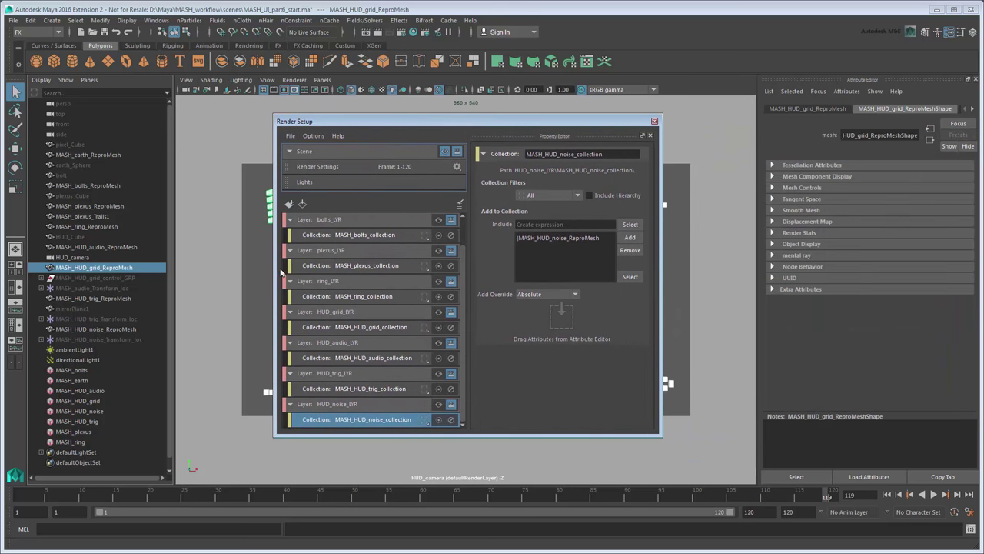
# - Close Render Setup, then create and accept a new project in the Project Window
pyautogui.click(654, 121)
pyautogui.click(13, 20)
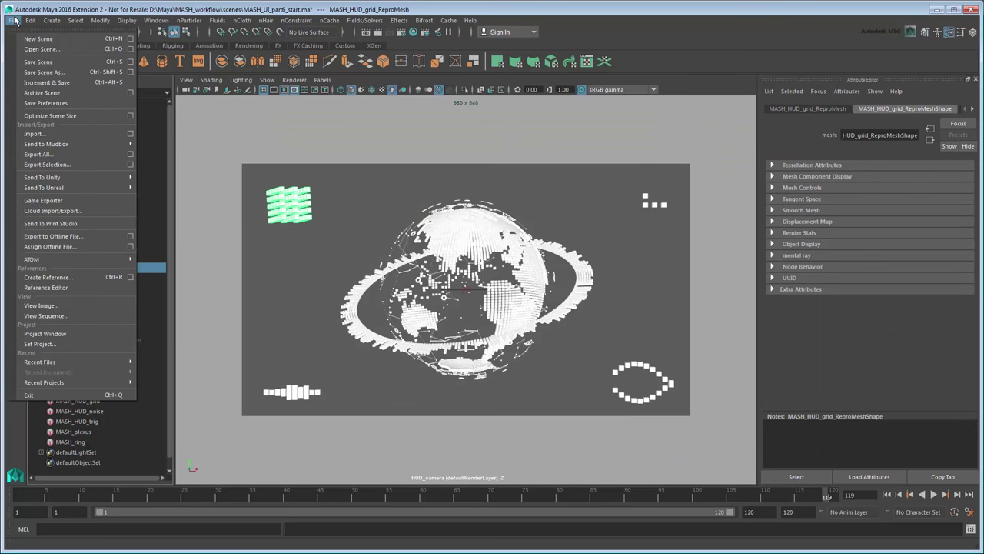
pyautogui.click(53, 336)
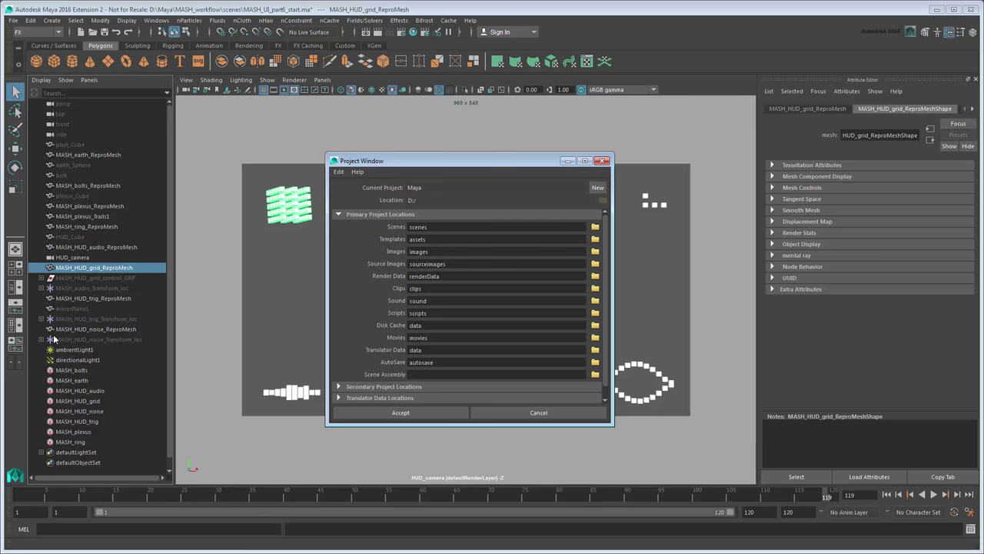
pyautogui.click(598, 188)
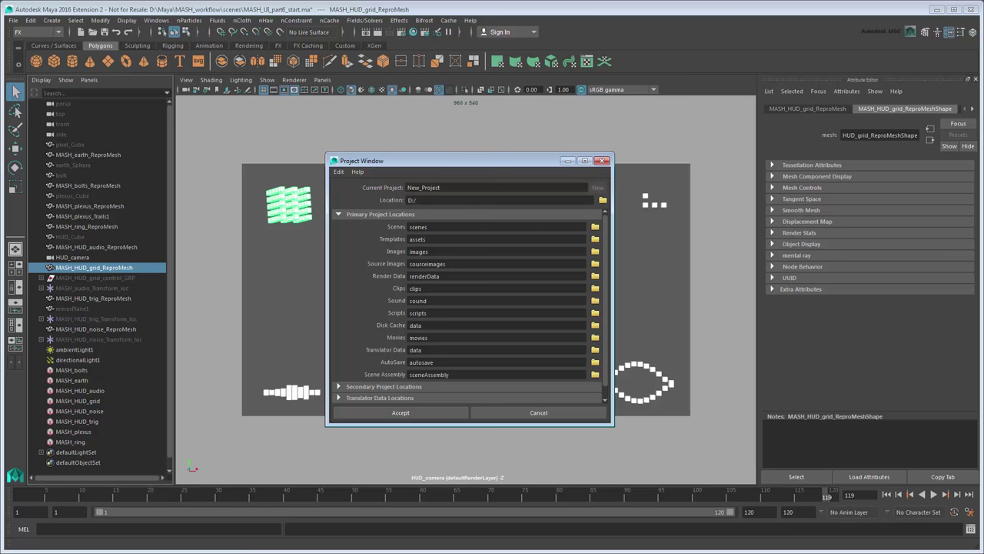
pyautogui.write('MASH')
pyautogui.write('MAYA')
pyautogui.click(387, 415)
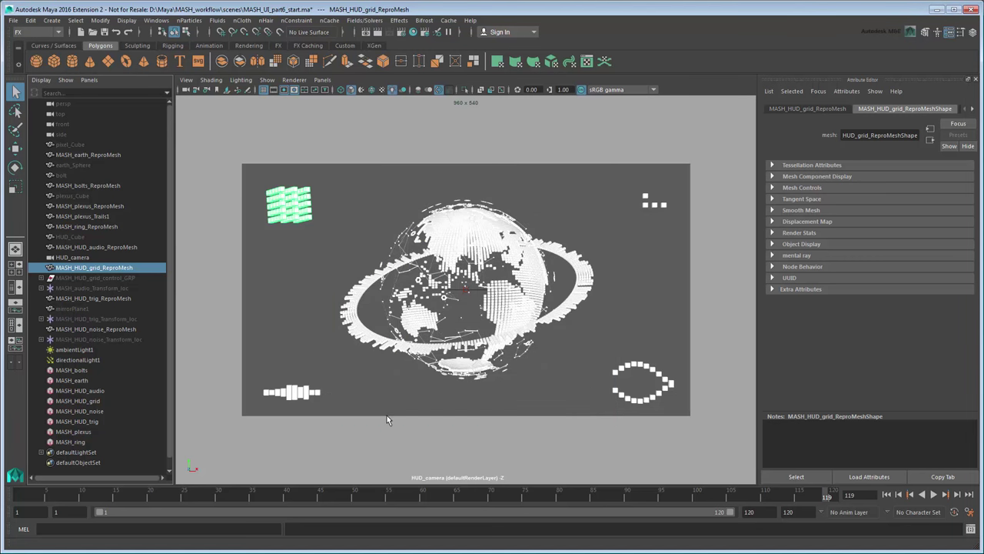
# - Batch render the scene from the Rendering menu set and open the masterLayer images folder
pyautogui.click(36, 31)
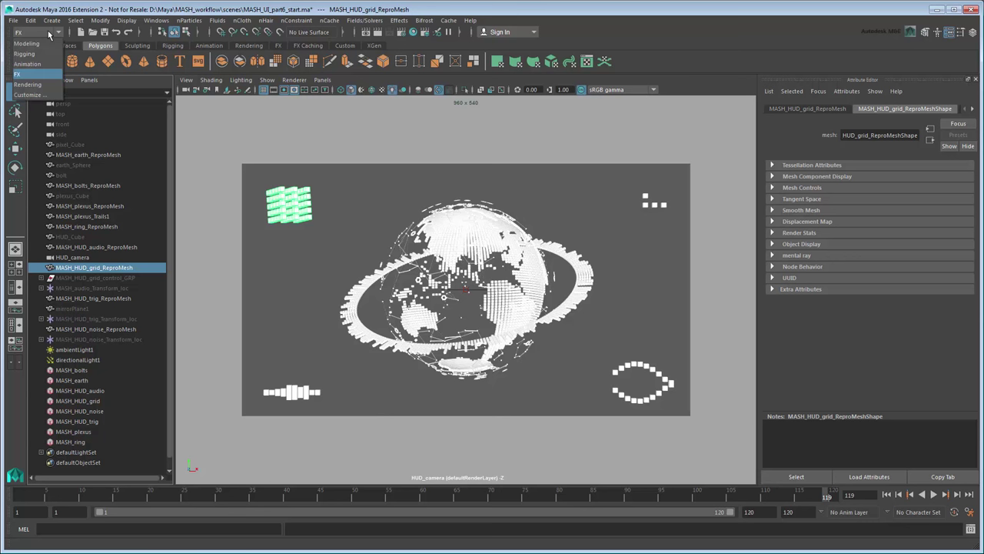
pyautogui.click(28, 84)
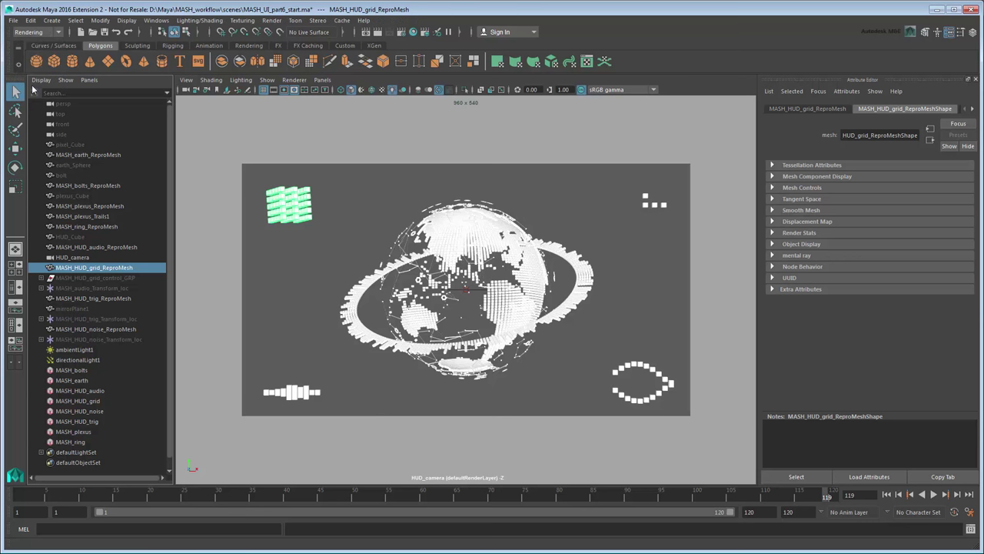
pyautogui.click(271, 20)
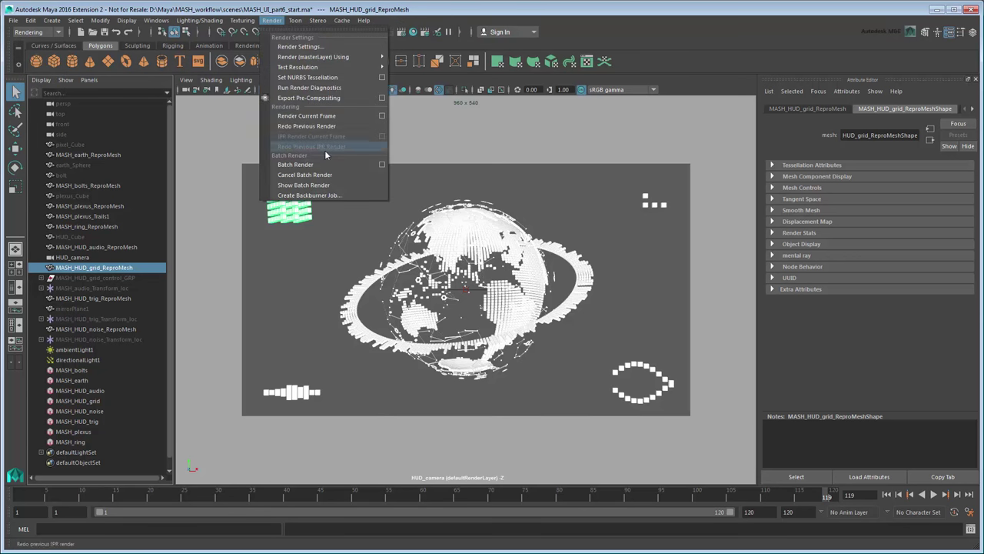
pyautogui.click(343, 164)
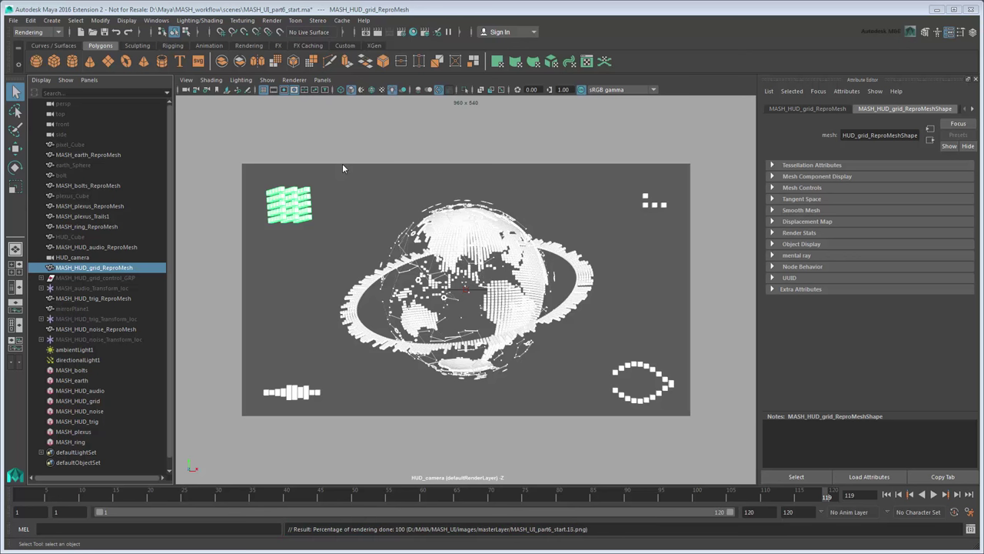
pyautogui.click(272, 152)
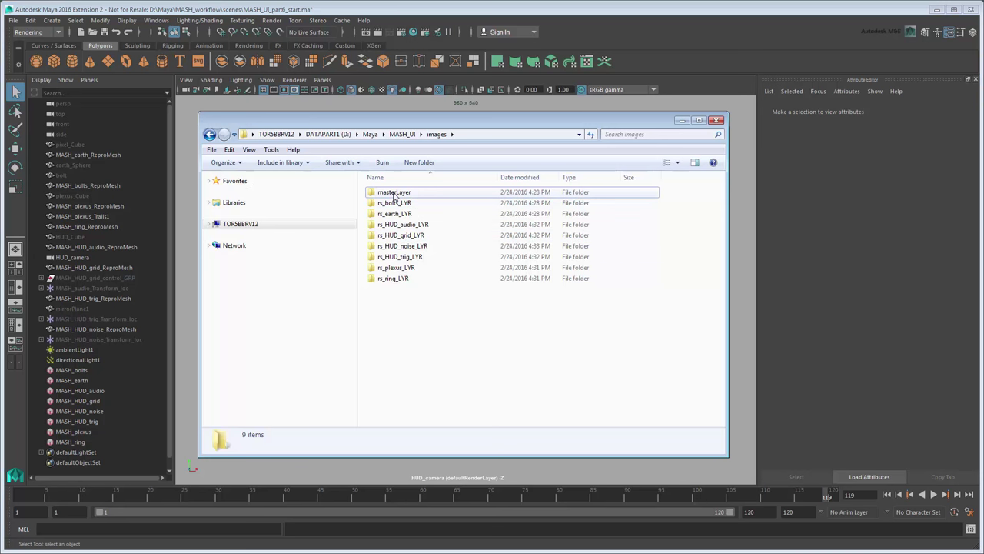
pyautogui.doubleClick(388, 192)
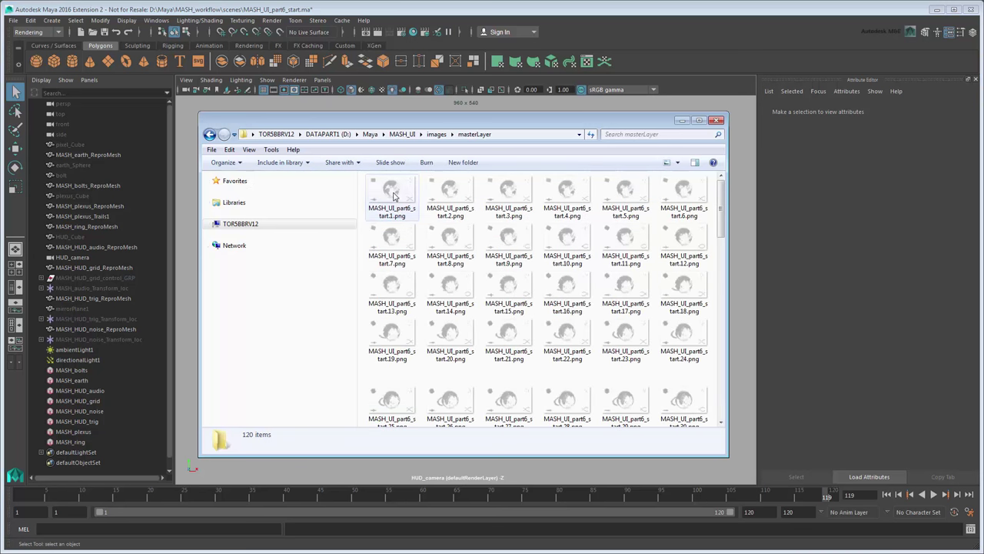
# - Check the ring layer's render folder in Explorer, then close it and open Maya's File menu
pyautogui.scroll(-10, 391, 197)
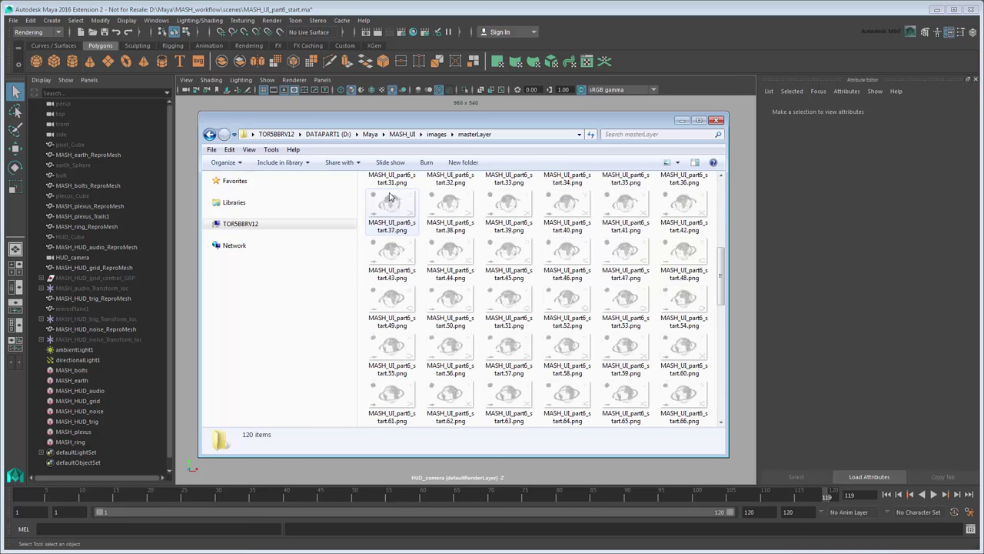
pyautogui.click(436, 134)
pyautogui.doubleClick(415, 278)
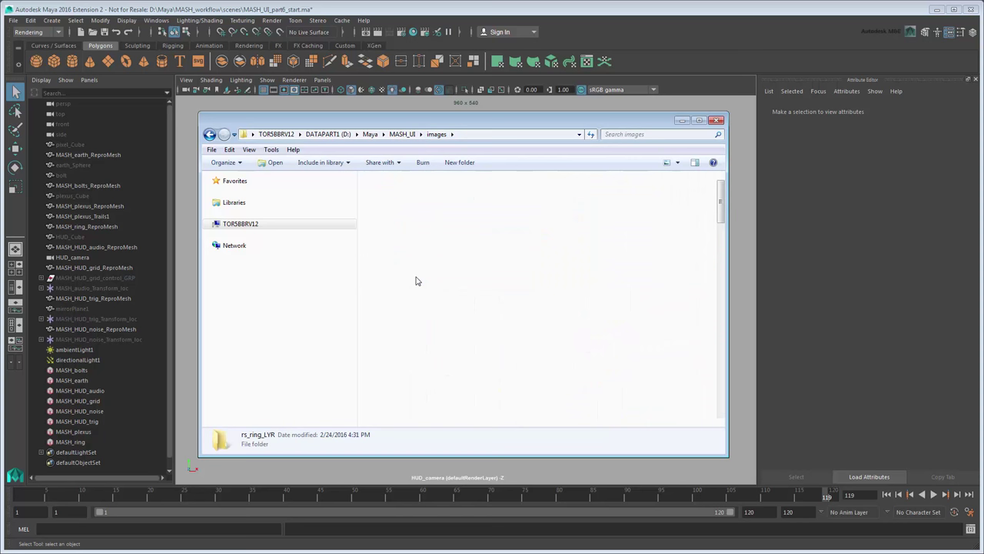
pyautogui.scroll(-3, 401, 231)
pyautogui.scroll(-8, 401, 231)
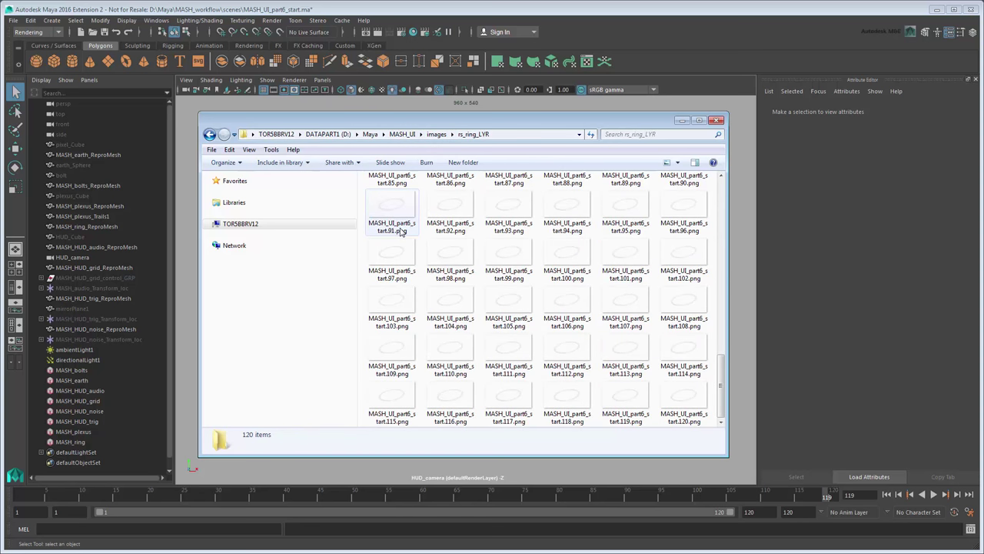
pyautogui.scroll(12, 400, 231)
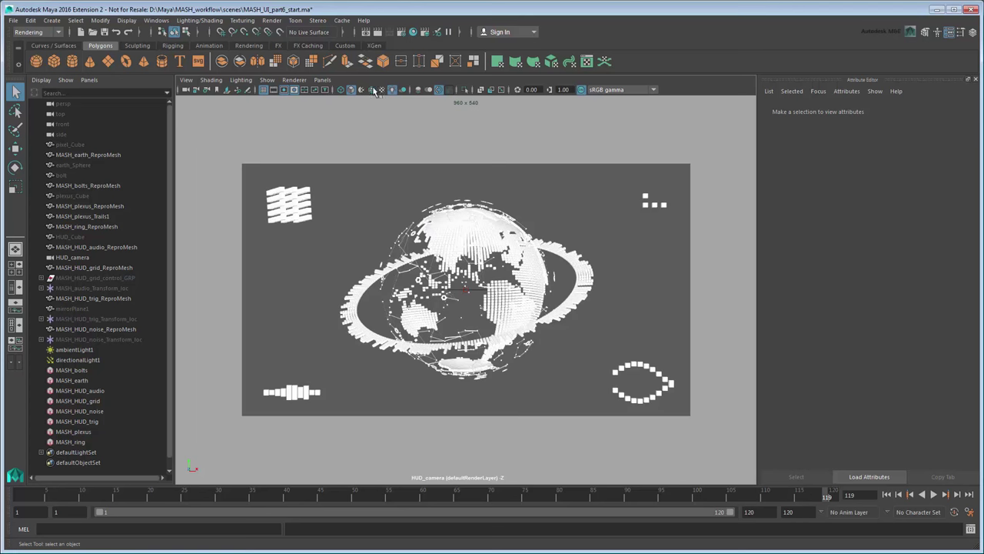
pyautogui.click(716, 120)
pyautogui.click(14, 21)
# - View the rs_bolts_LYR PNG sequence in FCheck, starting from its first frame
pyautogui.click(46, 317)
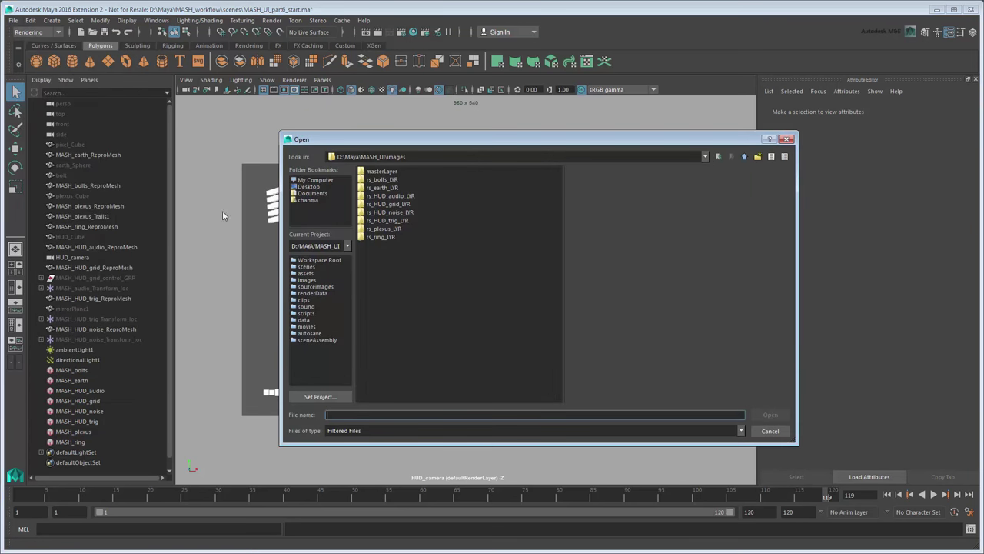
pyautogui.doubleClick(382, 179)
pyautogui.click(398, 173)
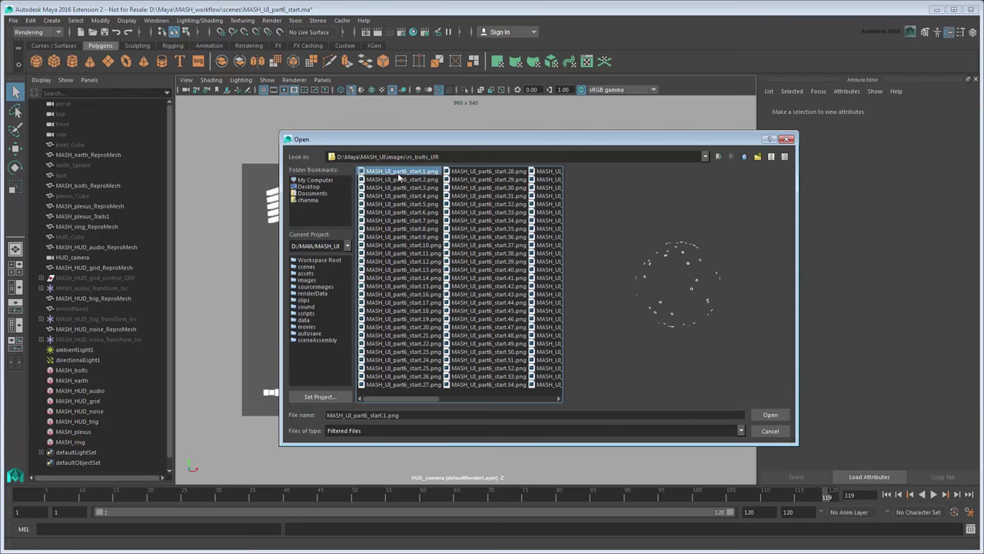
pyautogui.click(766, 416)
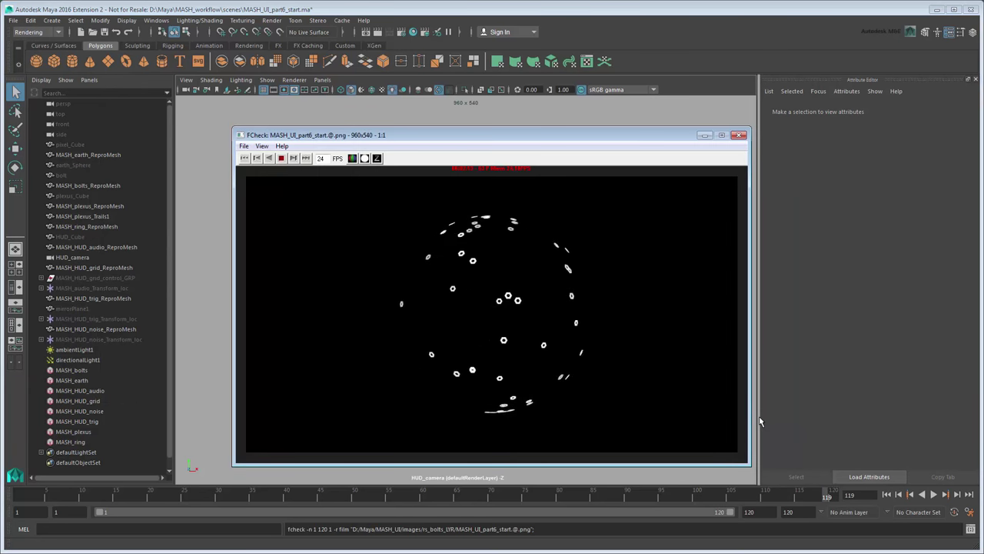
# - Open the rs_earth_LYR sequence as an animation in FCheck, play it, then close FCheck
pyautogui.click(244, 146)
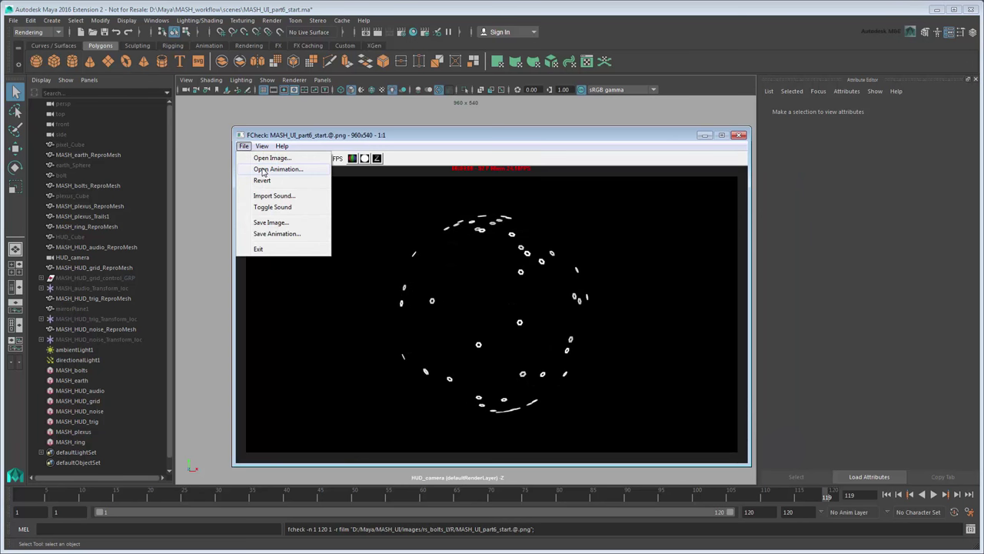
pyautogui.click(263, 170)
pyautogui.click(447, 176)
pyautogui.doubleClick(365, 222)
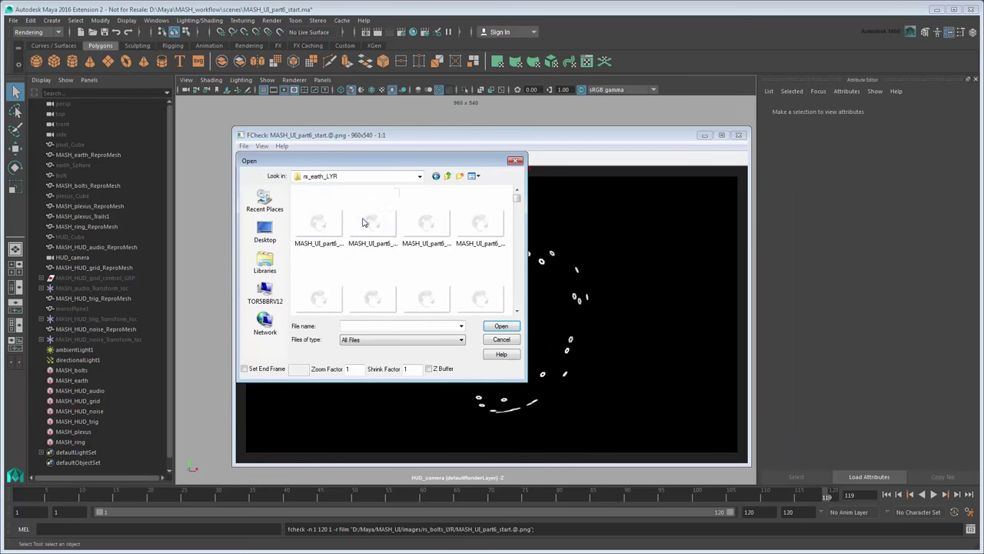
pyautogui.click(318, 223)
pyautogui.click(500, 326)
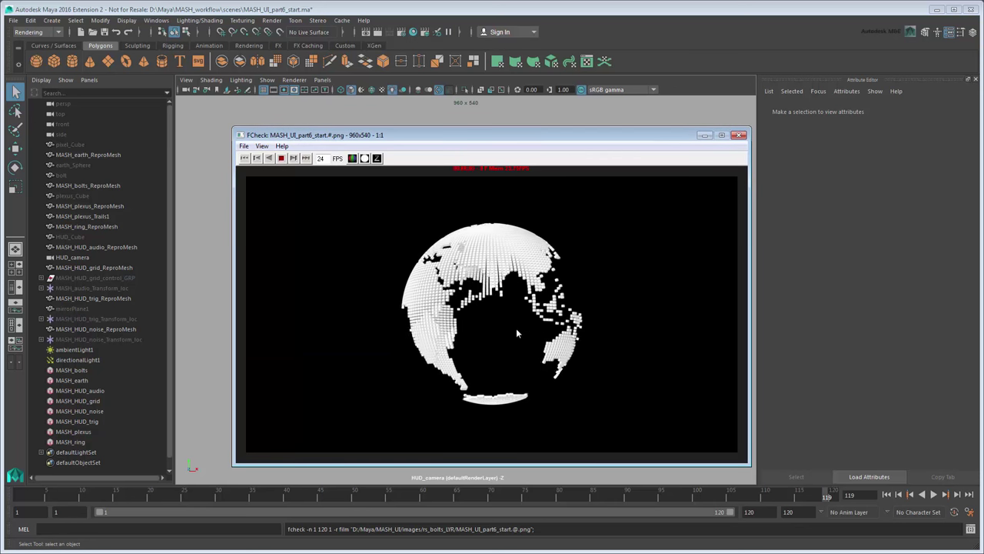
pyautogui.click(739, 135)
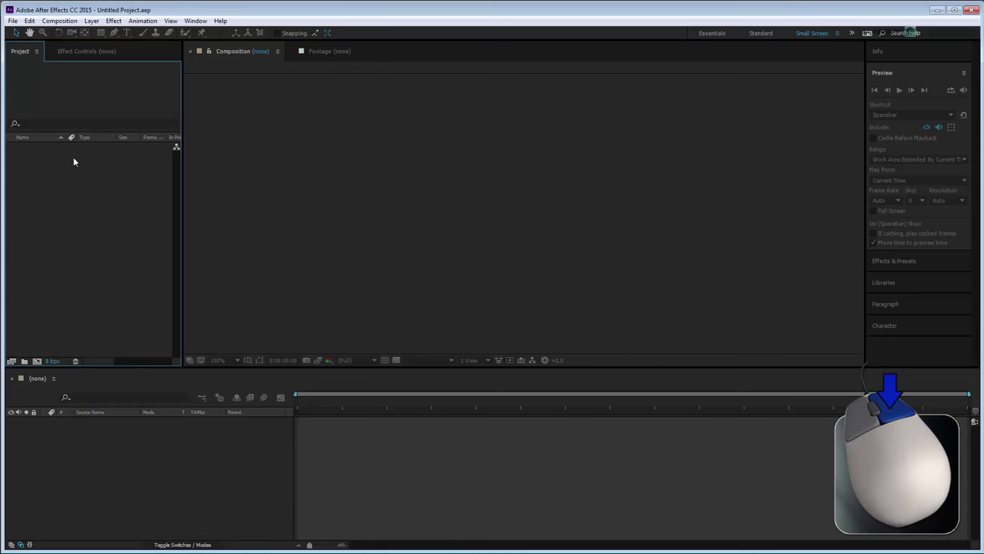
# - Import the rs_bolts_LYR PNG sequence into After Effects and scrub through its frames
pyautogui.rightClick(75, 162)
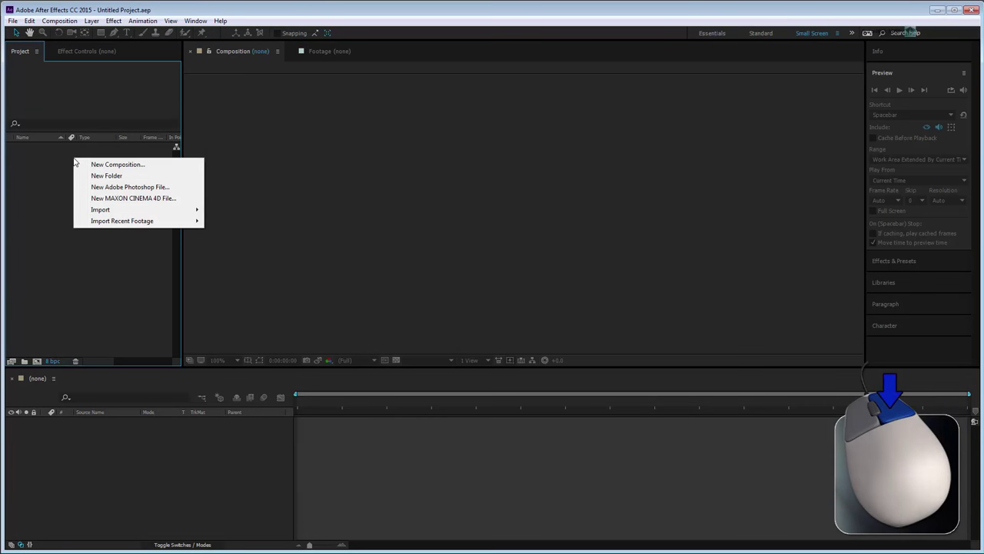
pyautogui.moveTo(115, 209)
pyautogui.click(245, 210)
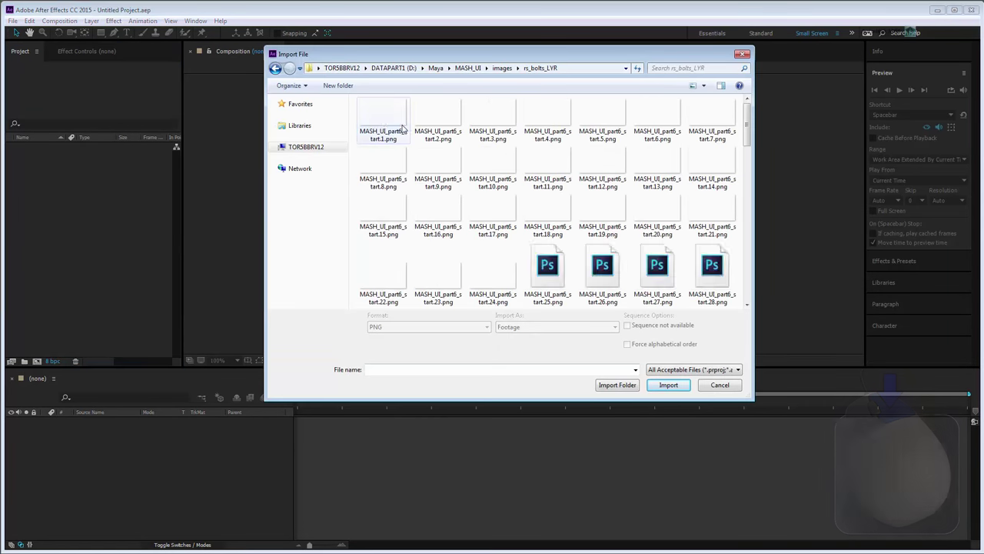
pyautogui.click(400, 128)
pyautogui.click(668, 384)
pyautogui.doubleClick(32, 149)
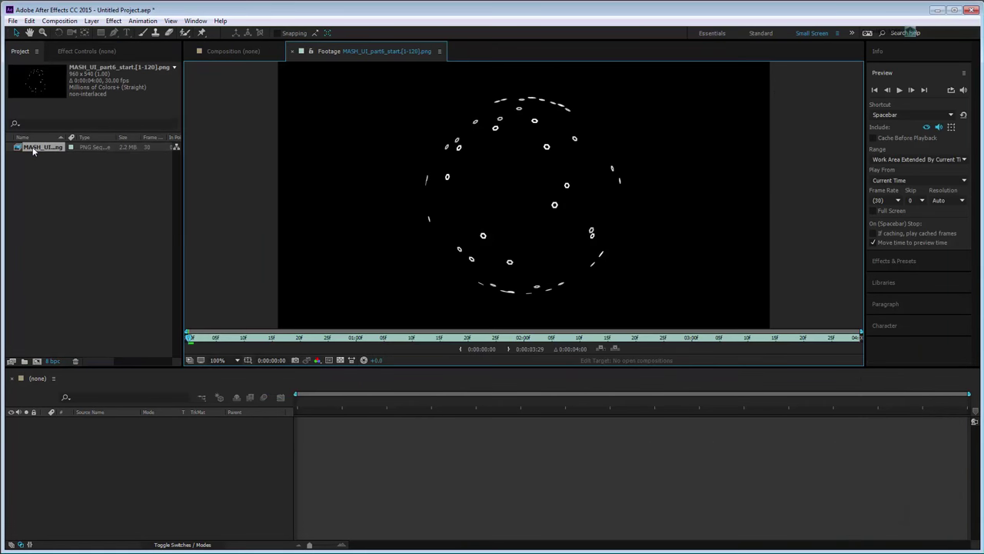
pyautogui.moveTo(266, 341); pyautogui.dragTo(739, 352)
# - Import the rs_earth_LYR PNG sequence into the project
pyautogui.rightClick(107, 172)
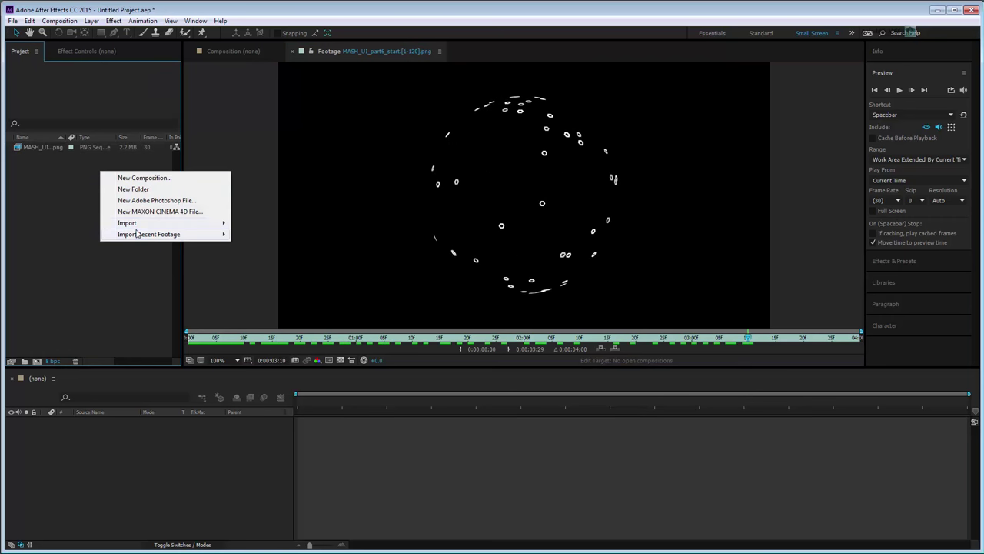
pyautogui.moveTo(136, 228)
pyautogui.click(254, 219)
pyautogui.click(502, 68)
pyautogui.doubleClick(446, 134)
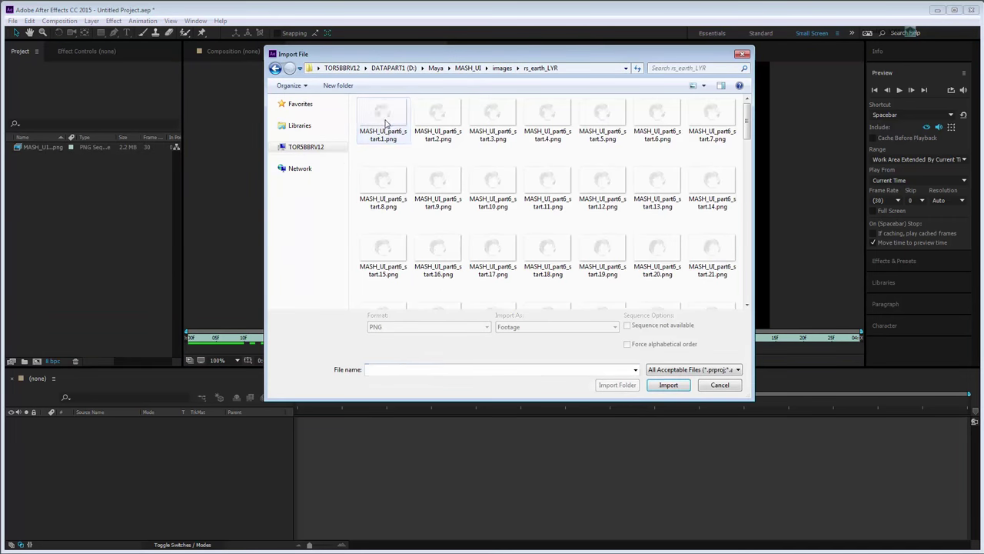
pyautogui.click(392, 125)
pyautogui.doubleClick(393, 126)
# - Import from the rs_HUD_audio_LYR folder, then minimize After Effects
pyautogui.rightClick(158, 180)
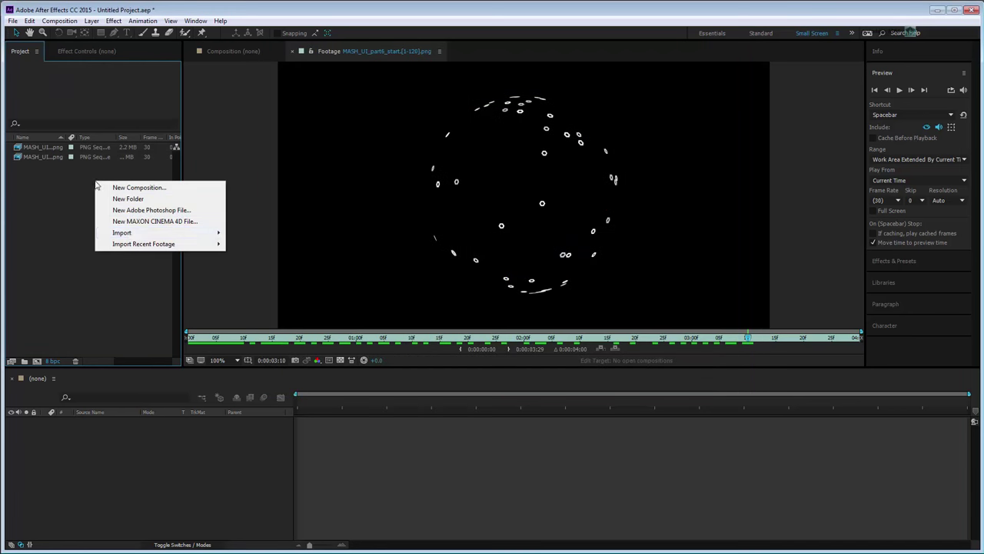
pyautogui.moveTo(185, 233)
pyautogui.click(264, 238)
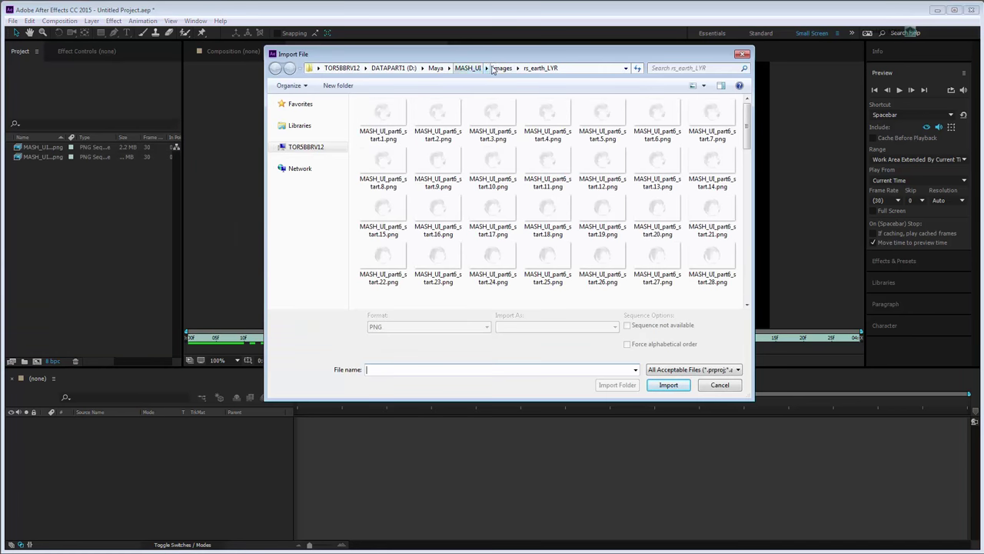
pyautogui.click(503, 68)
pyautogui.doubleClick(400, 144)
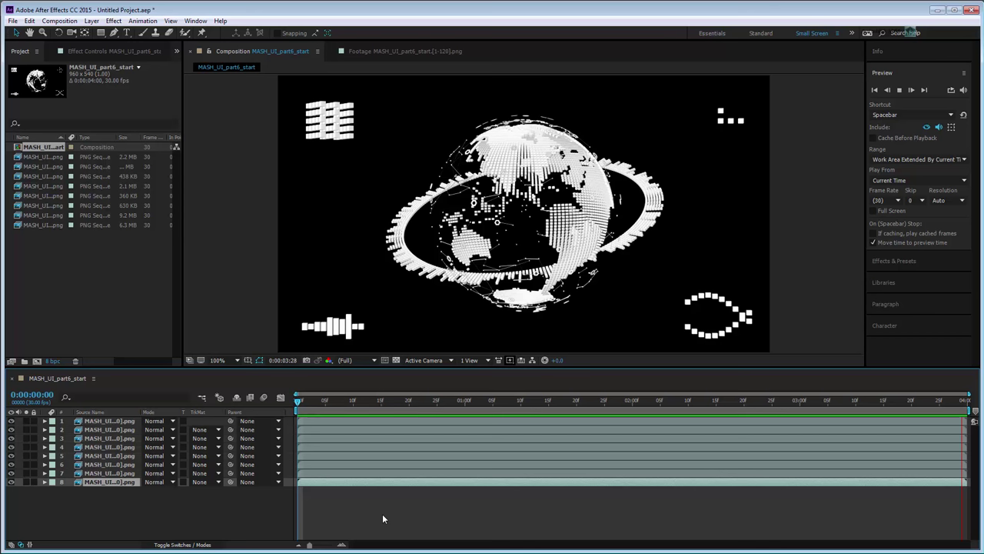
pyautogui.click(938, 10)
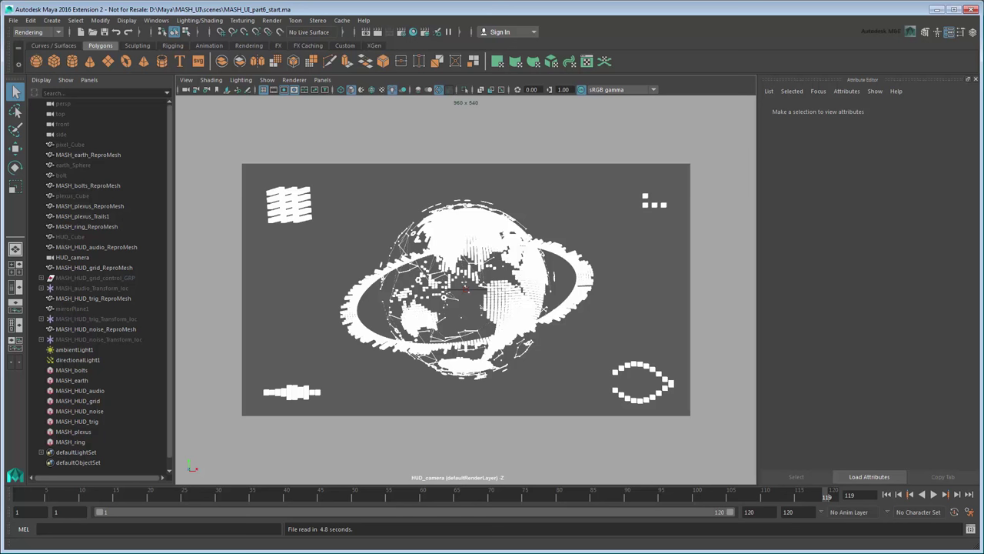
# - Unhide earth_Sphere with Shift+H, assign it a new Use Background material, and deselect
pyautogui.click(71, 166)
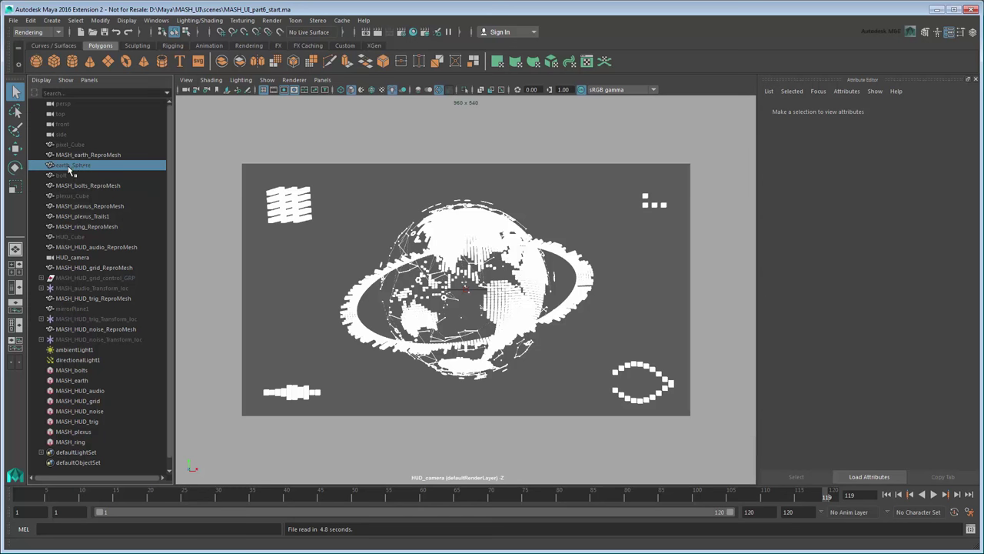
pyautogui.hotkey('shift', 'h')
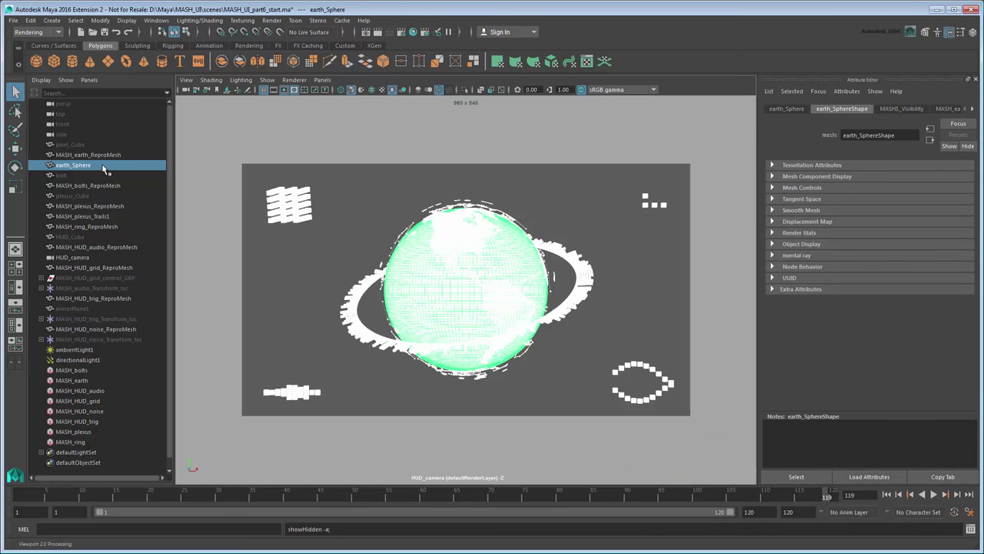
pyautogui.moveTo(504, 222); pyautogui.dragTo(521, 423, button='right')
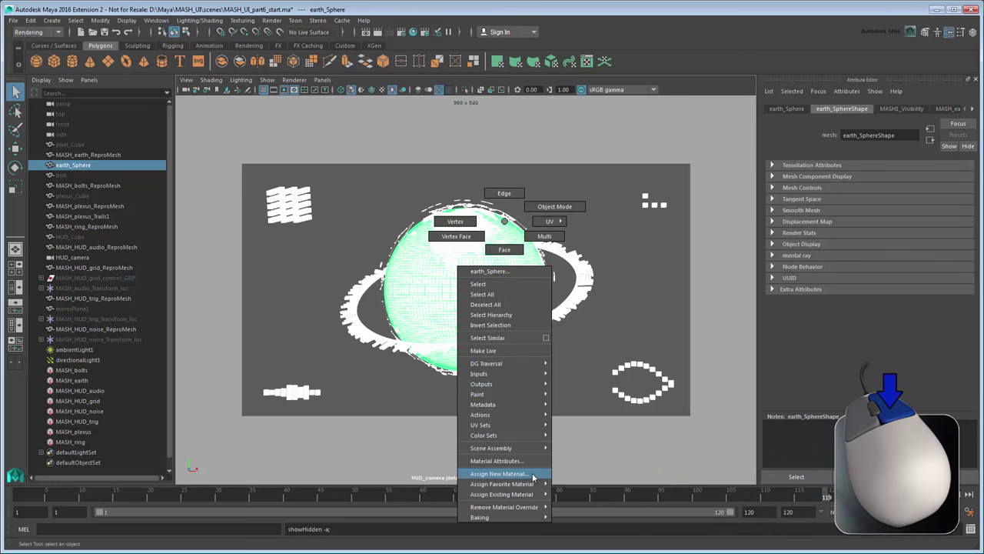
pyautogui.moveTo(533, 478); pyautogui.dragTo(533, 478, button='right')
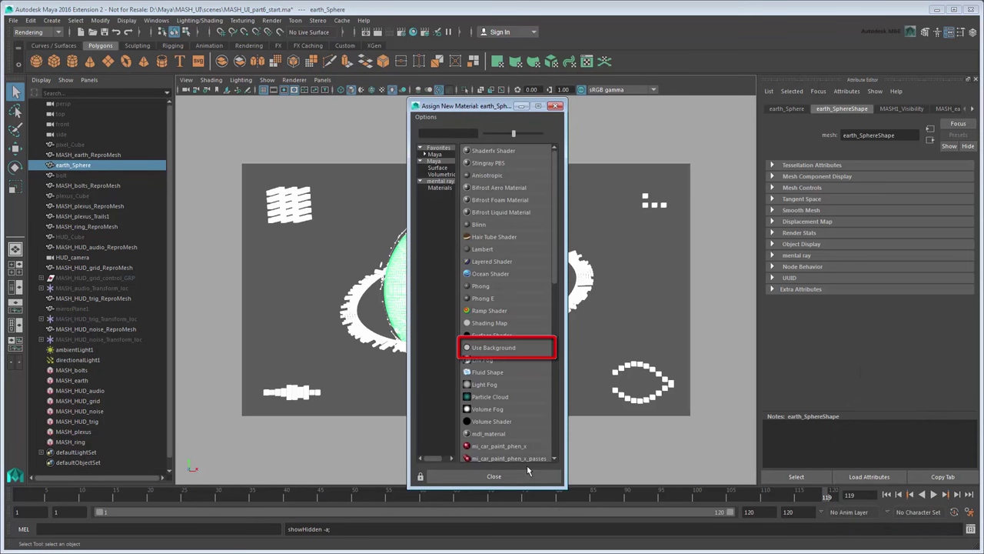
pyautogui.click(515, 349)
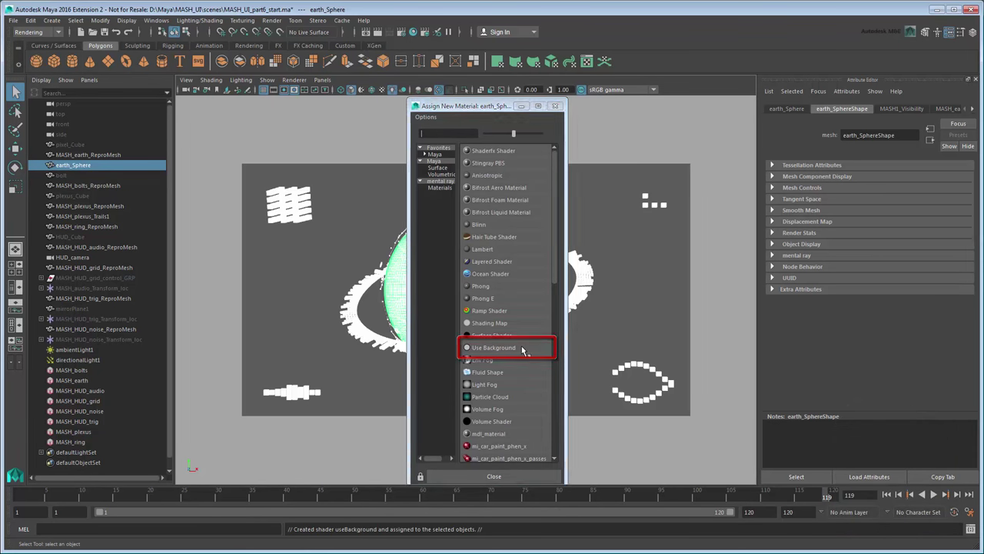
pyautogui.click(548, 360)
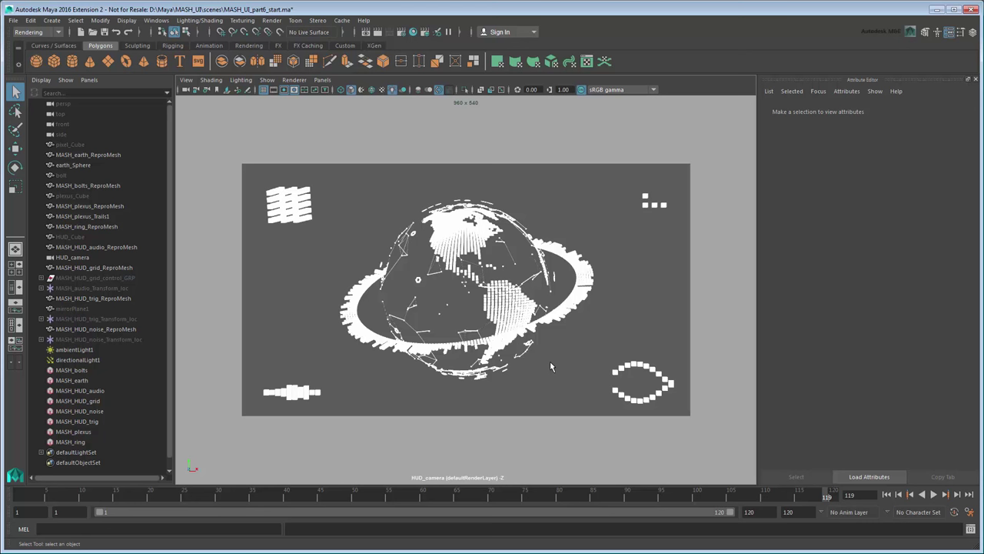
# - Turn off rendering for HUD_grid, HUD_audio, HUD_trig, HUD_noise layers and the base scene
pyautogui.click(425, 33)
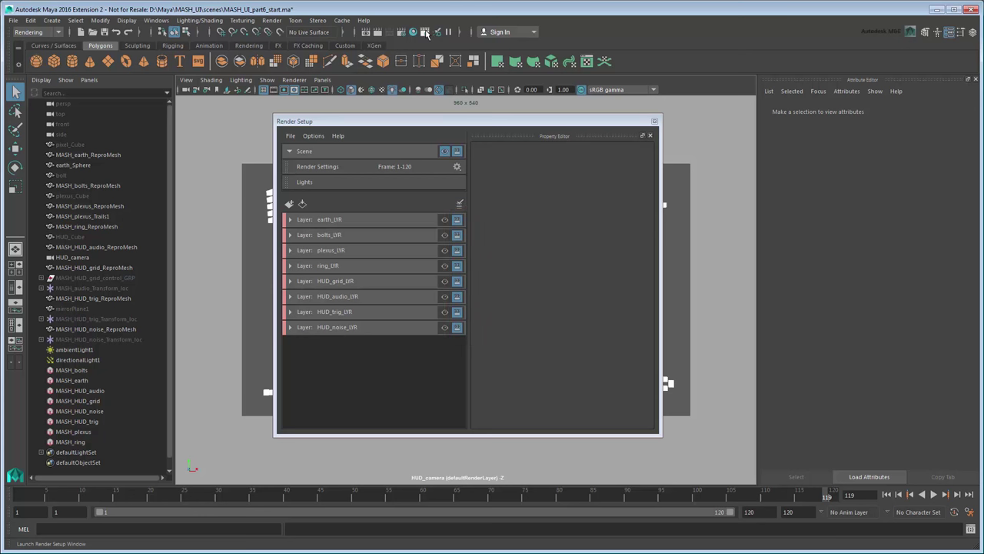
pyautogui.click(458, 282)
pyautogui.click(458, 296)
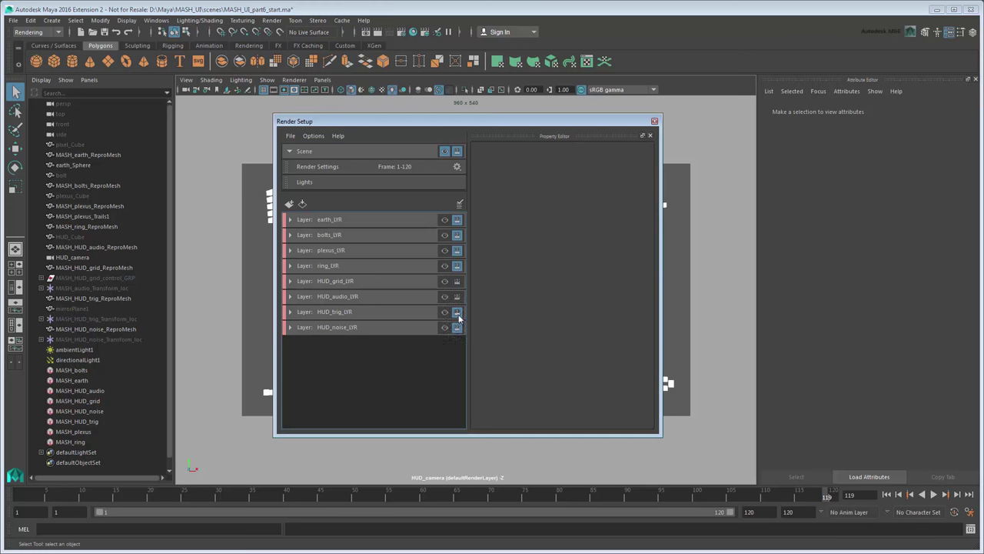
pyautogui.click(457, 311)
pyautogui.click(458, 327)
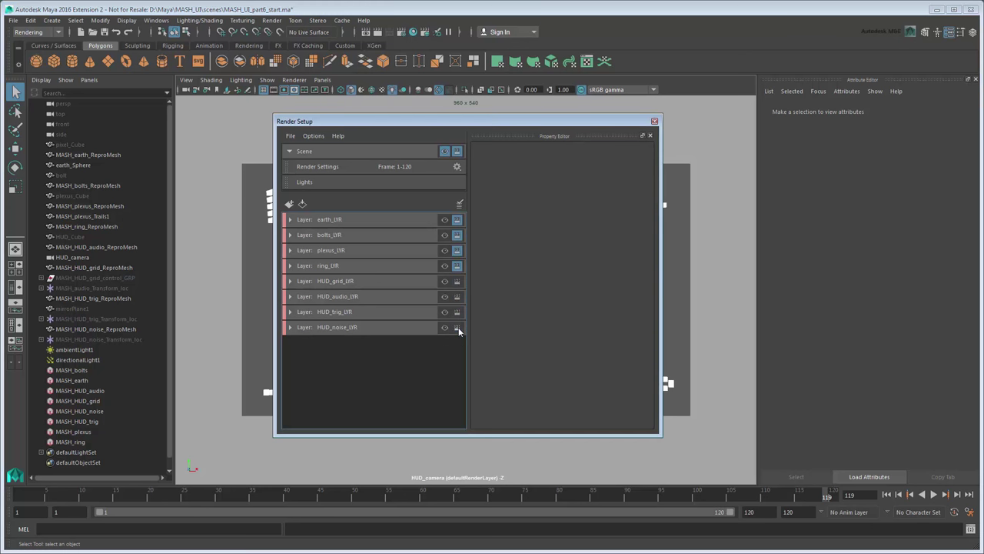
pyautogui.click(458, 152)
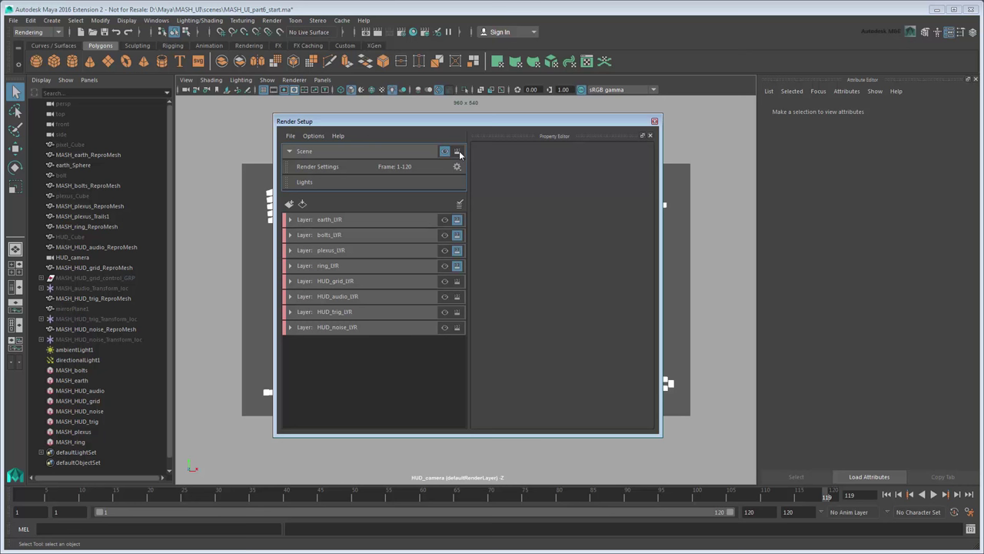
# - Add earth_Sphere to MASH_earth_collection and MASH_ring_collection in Render Setup
pyautogui.click(325, 222)
pyautogui.click(326, 237)
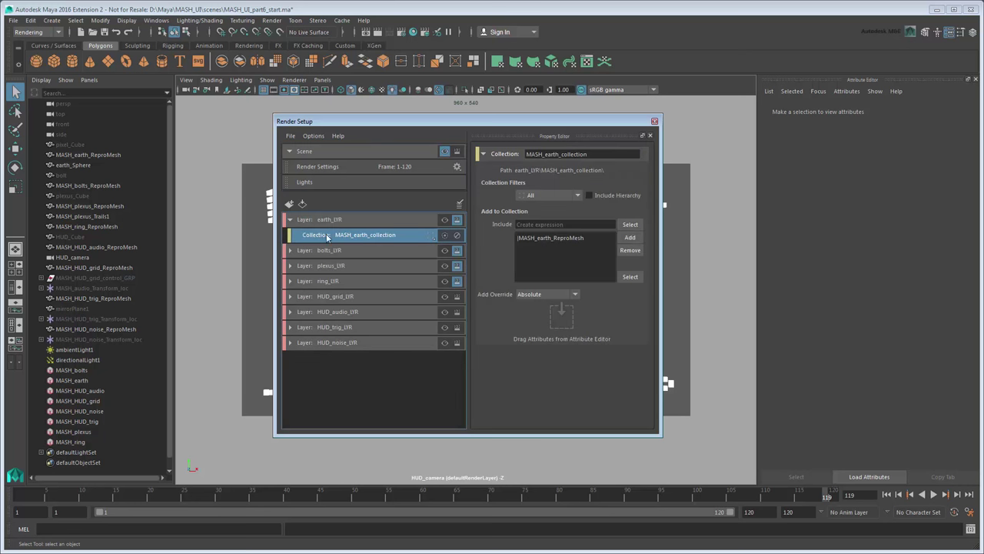
pyautogui.moveTo(73, 165); pyautogui.dragTo(572, 254)
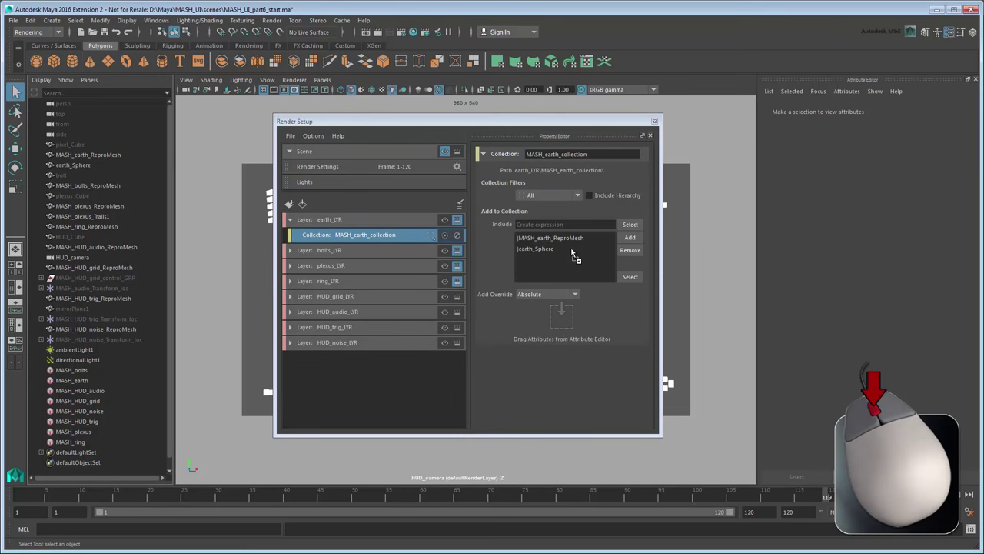
pyautogui.click(289, 251)
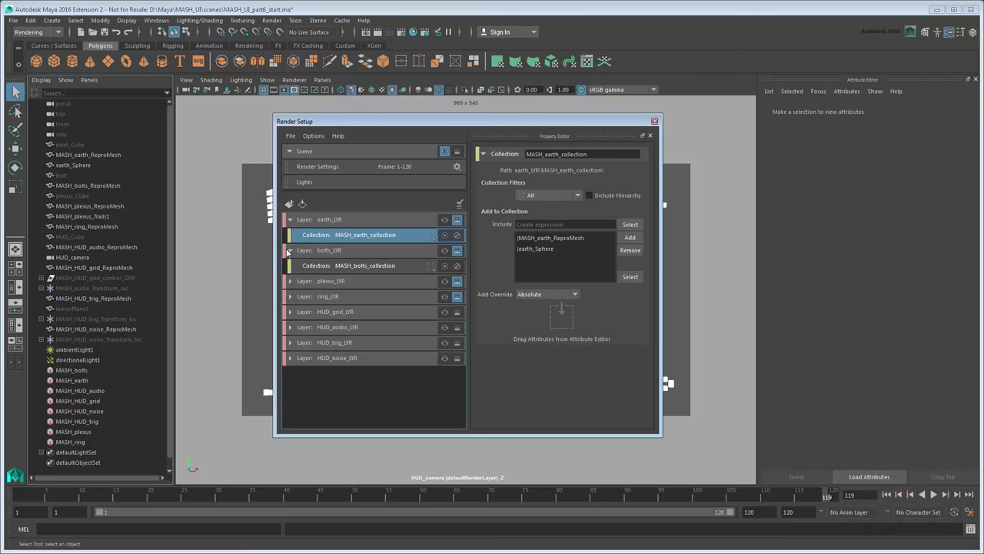
pyautogui.click(308, 267)
pyautogui.click(290, 281)
pyautogui.click(317, 297)
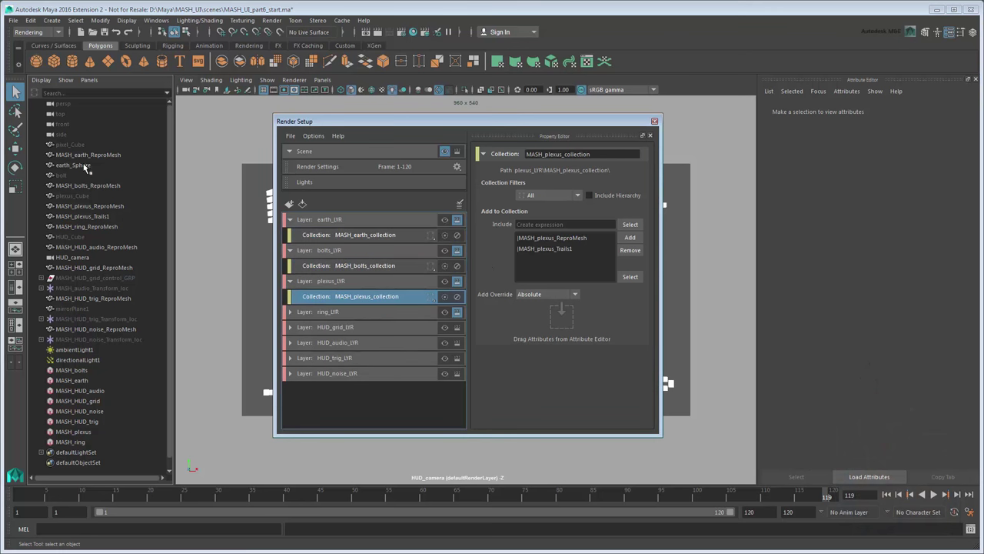
pyautogui.click(290, 311)
pyautogui.click(323, 327)
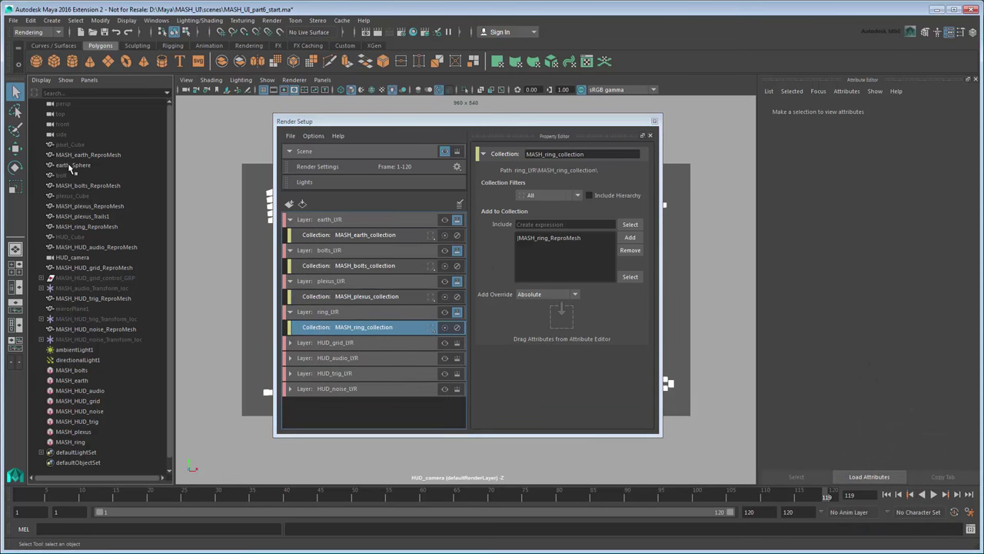
pyautogui.moveTo(72, 165); pyautogui.dragTo(563, 263)
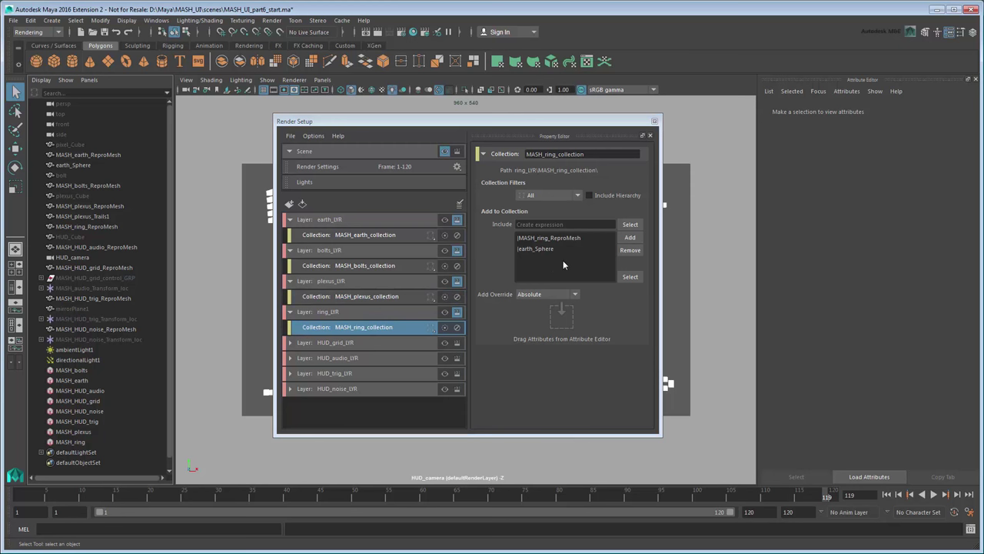
# - Close Render Setup and start a Batch Render of the scene
pyautogui.click(655, 121)
pyautogui.click(272, 20)
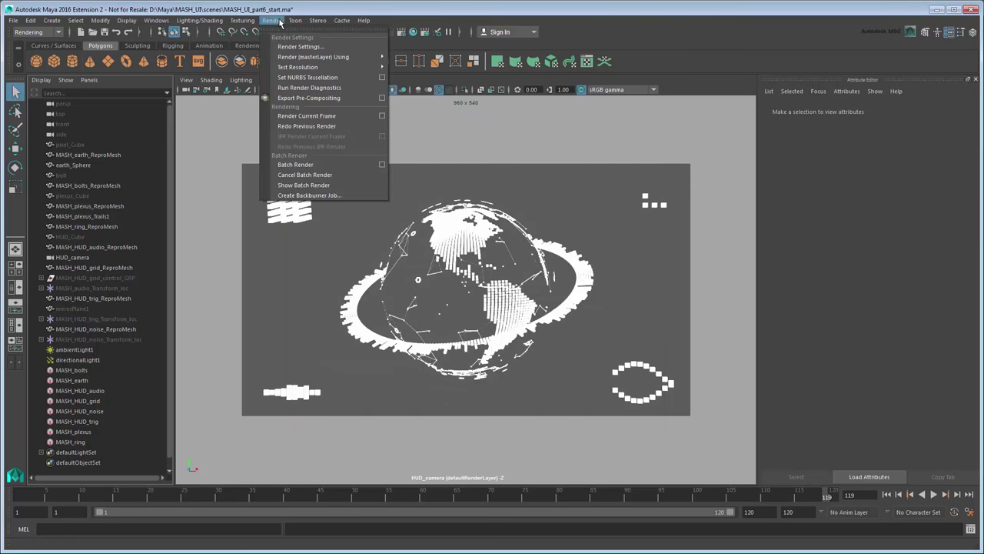
pyautogui.click(347, 164)
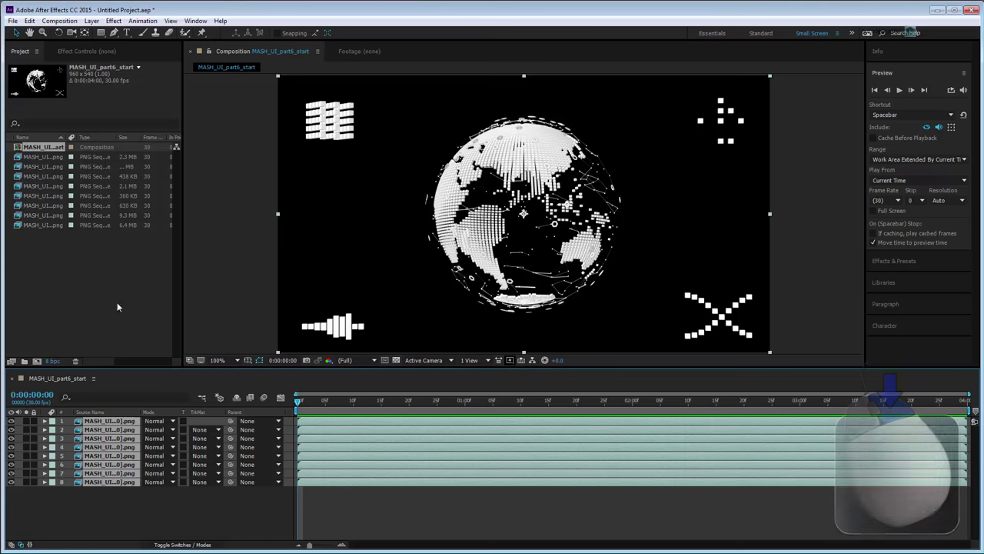
# - Reload Footage on four PNG sequence items and preview the composition
pyautogui.rightClick(44, 157)
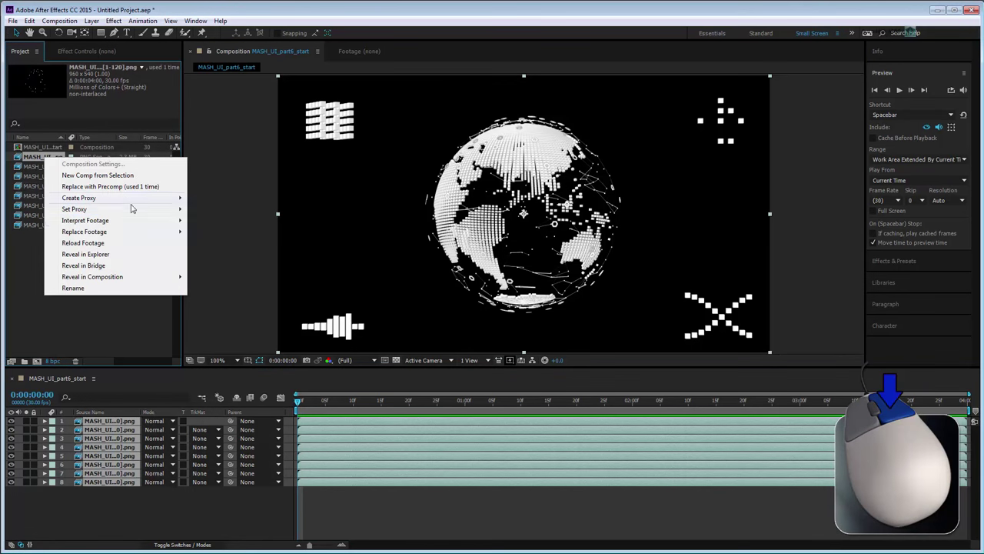
pyautogui.click(158, 243)
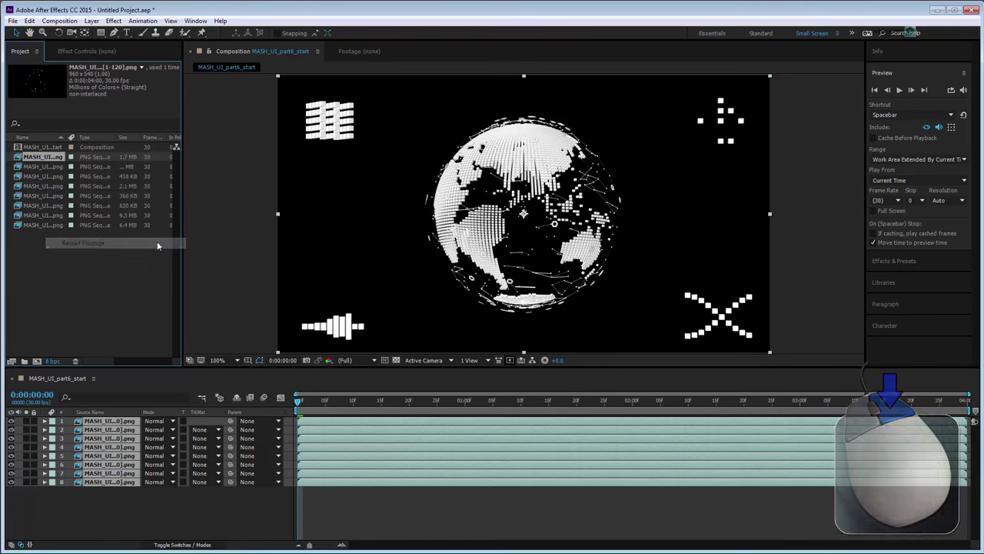
pyautogui.rightClick(51, 166)
pyautogui.click(124, 256)
pyautogui.rightClick(51, 215)
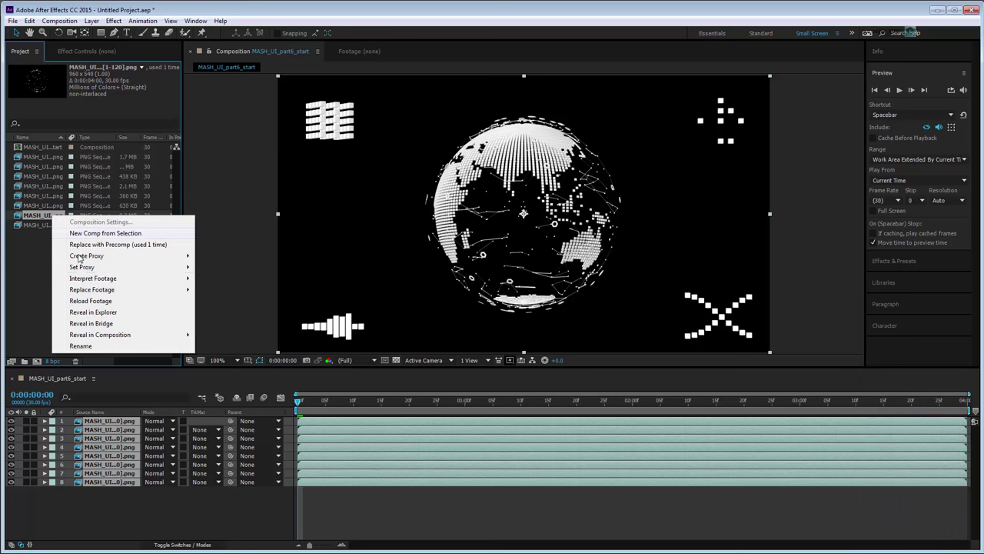
pyautogui.click(108, 304)
pyautogui.rightClick(24, 225)
pyautogui.click(82, 314)
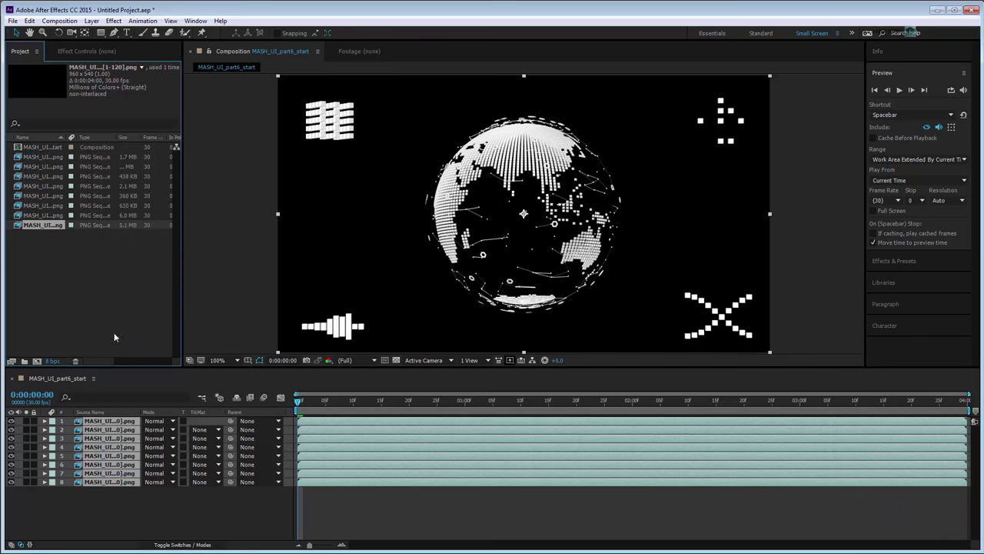
pyautogui.press('space')
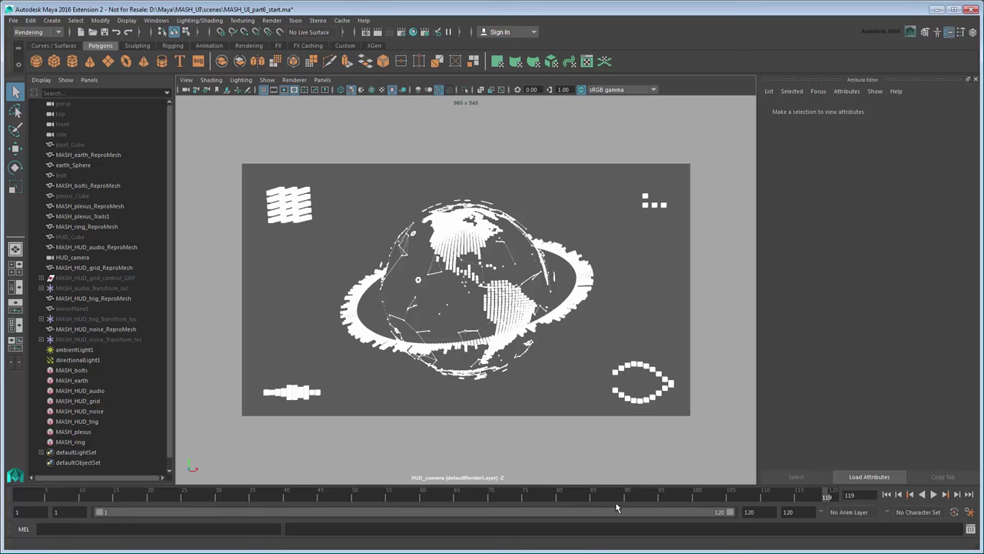
# - Set translate and rotate keys on HUD_camera at frame 96
pyautogui.click(668, 498)
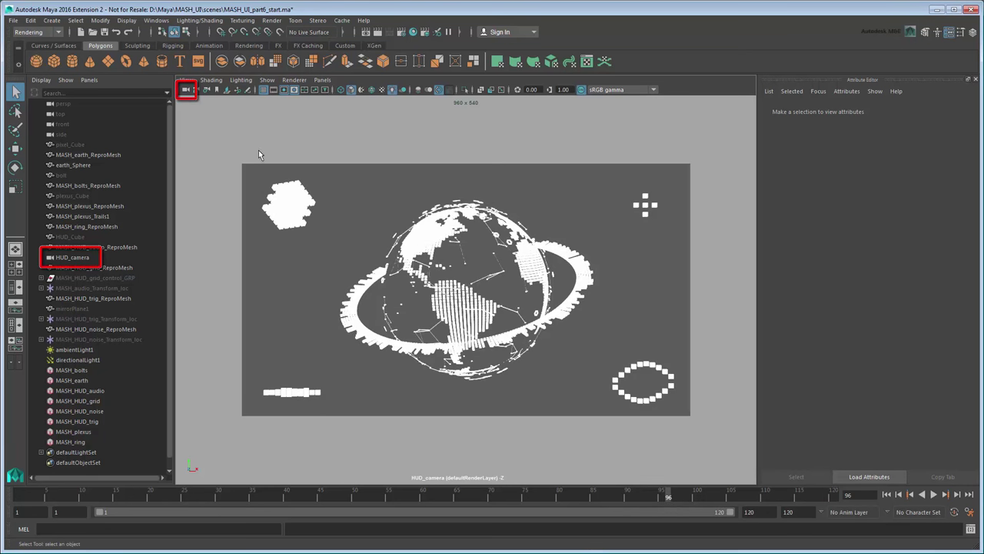
pyautogui.click(186, 90)
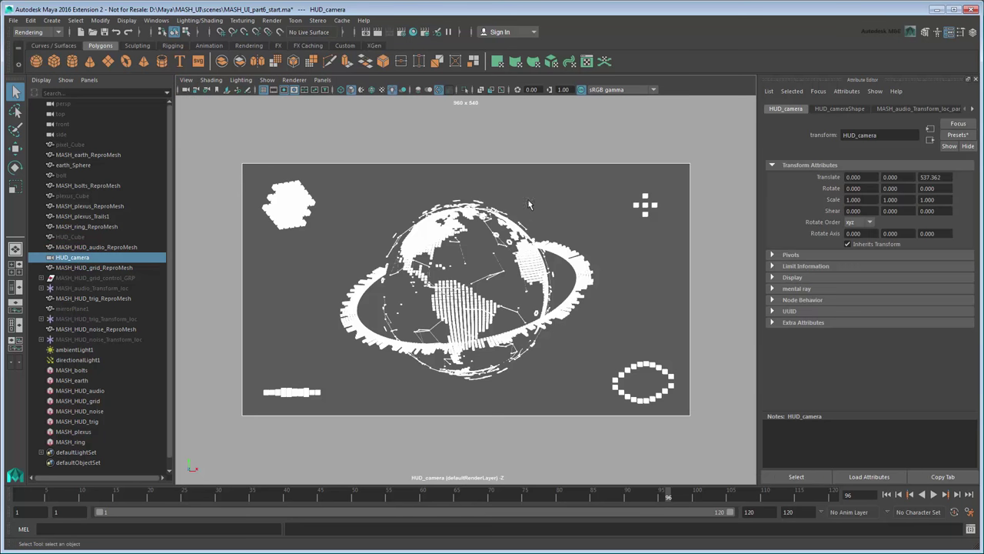
pyautogui.rightClick(821, 177)
pyautogui.click(845, 192)
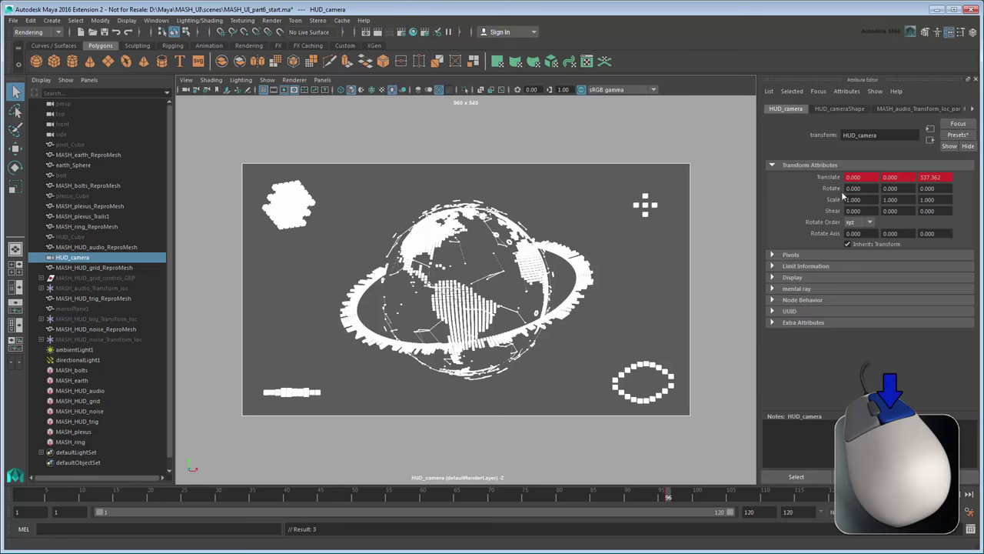
pyautogui.rightClick(843, 193)
pyautogui.click(850, 203)
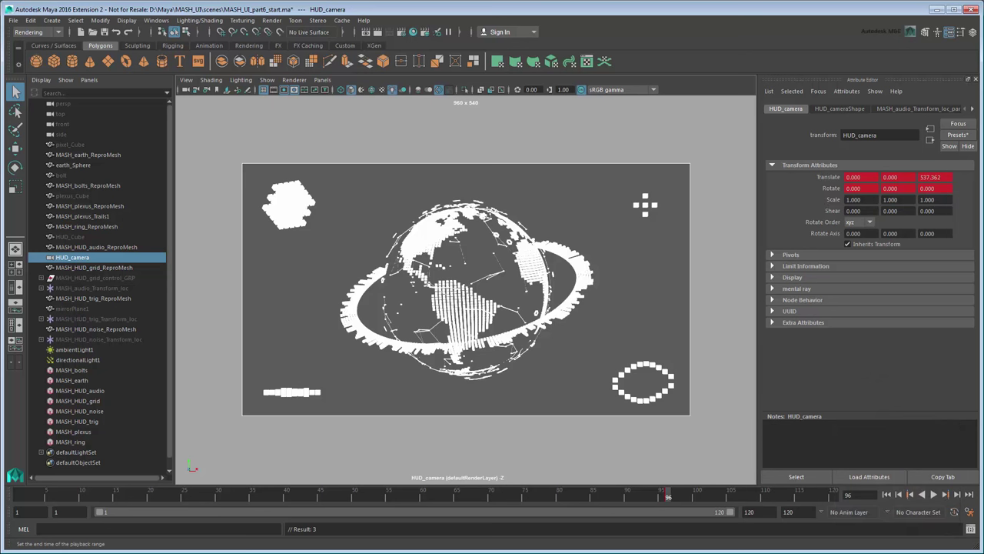
# - Set the playback end frame to 160 and play back from frame 96
pyautogui.doubleClick(749, 512)
pyautogui.write('160')
pyautogui.press('Tab')
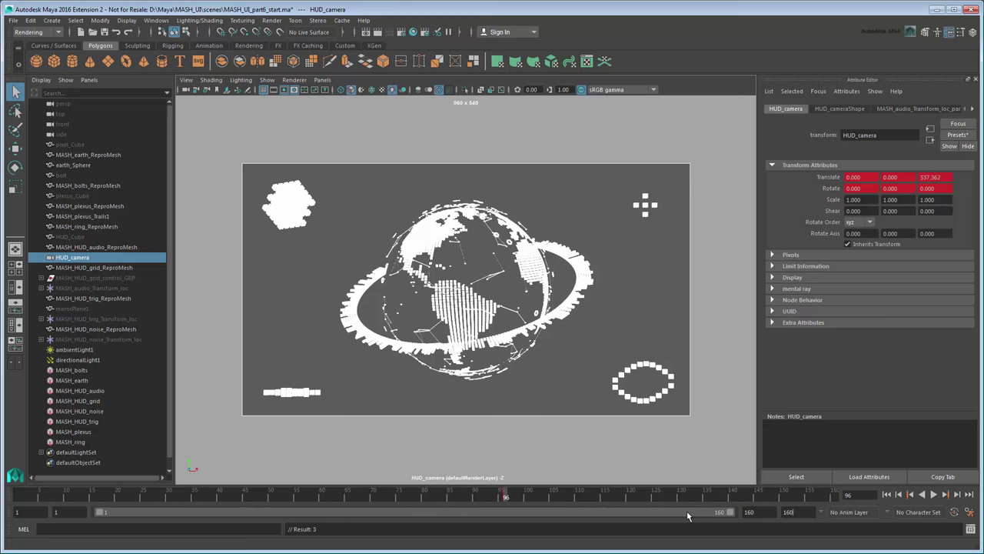
pyautogui.click(754, 497)
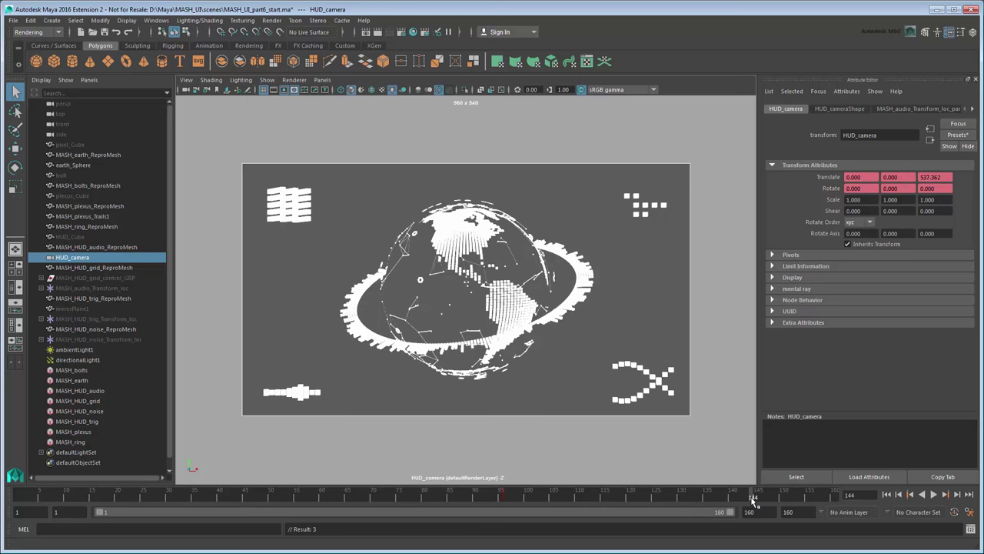
pyautogui.click(504, 498)
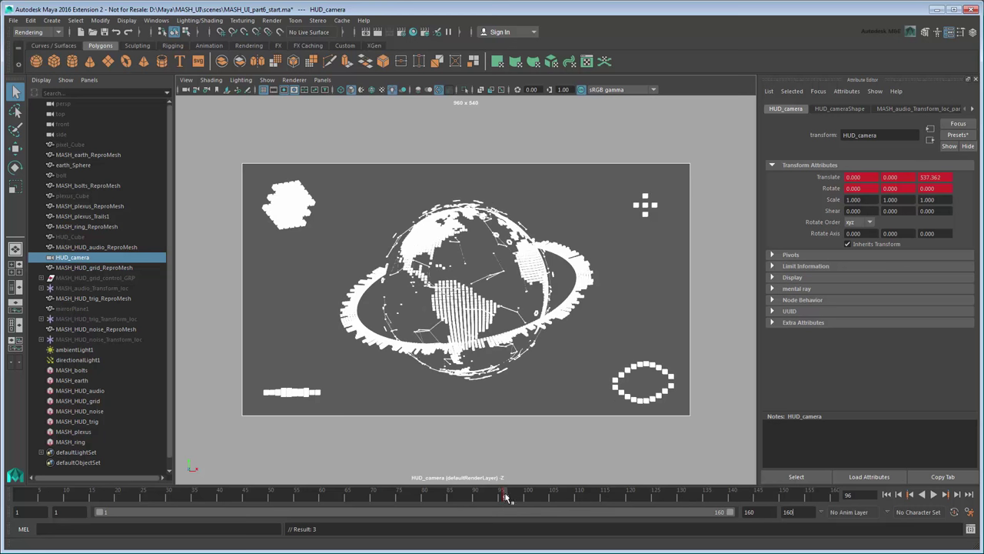
pyautogui.hotkey('alt', 'v')
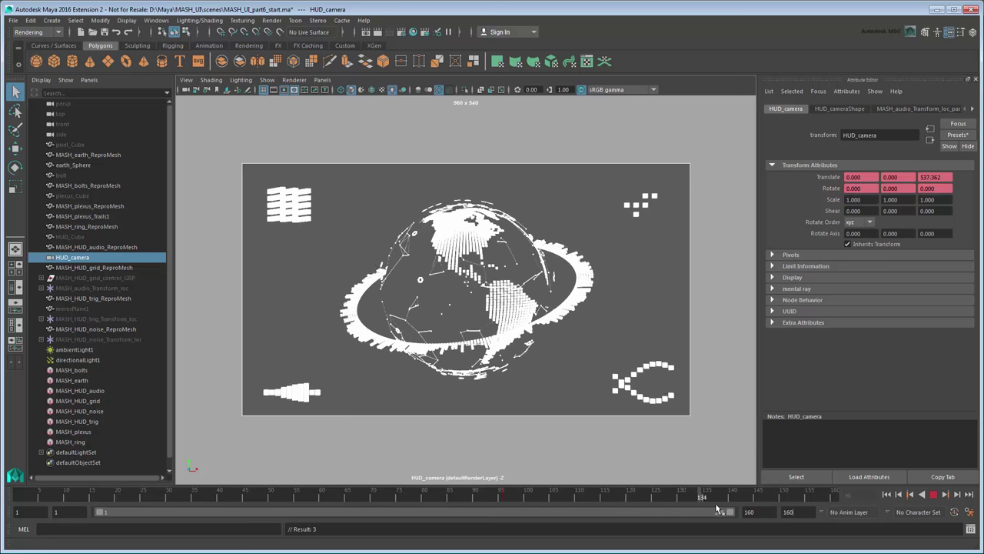
pyautogui.hotkey('alt', 'v')
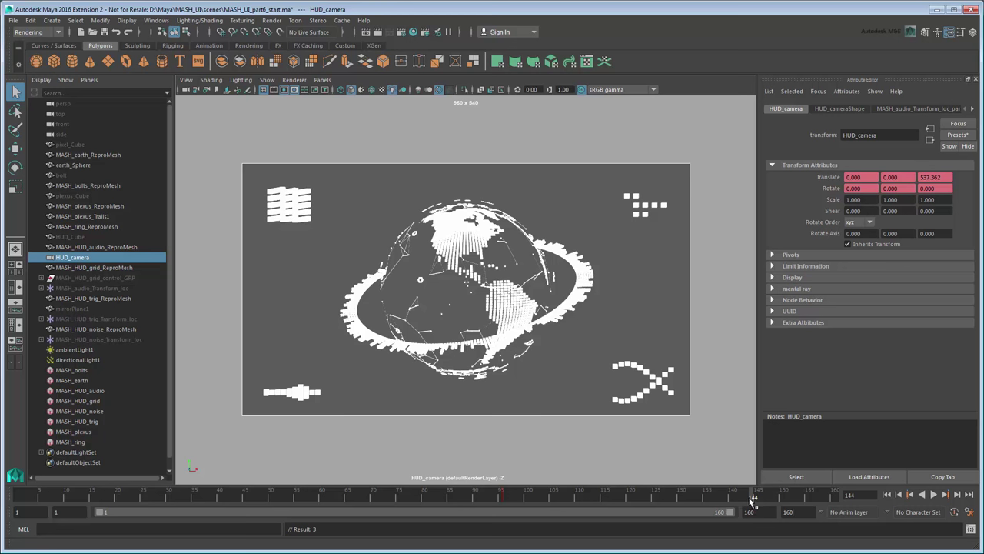
# - In the Graph Editor, set MASH_bolts' curve post infinity to Linear
pyautogui.click(73, 370)
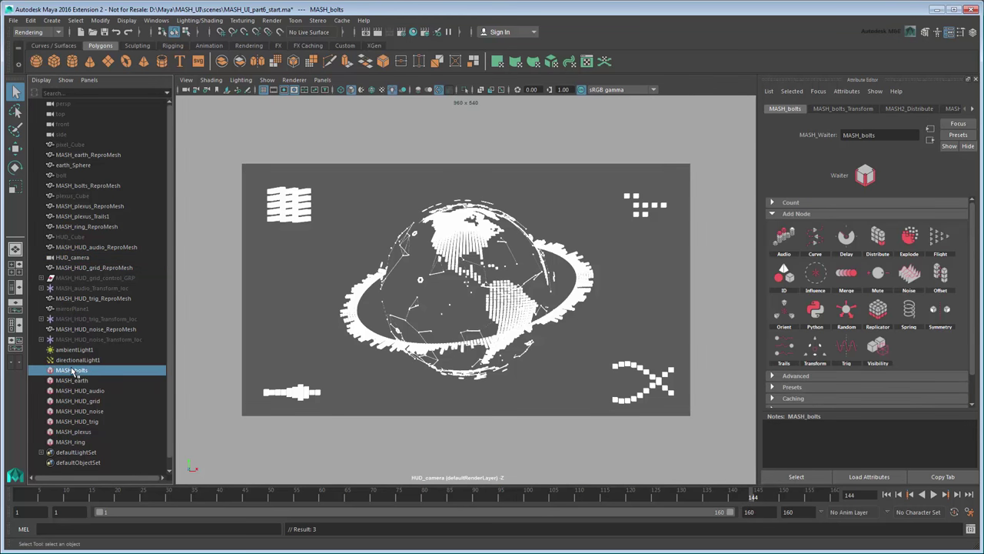
pyautogui.click(156, 20)
pyautogui.moveTo(193, 47)
pyautogui.click(294, 55)
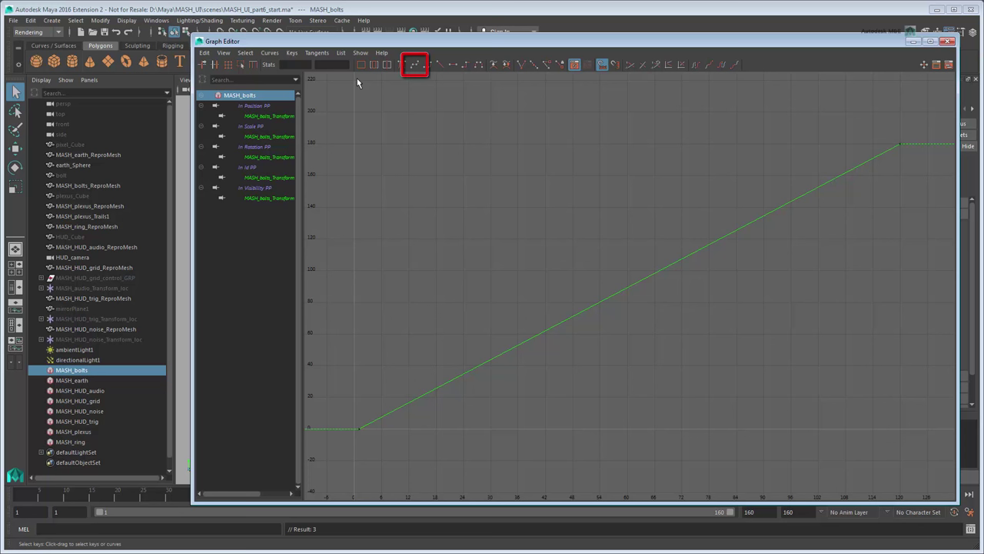
pyautogui.moveTo(794, 119); pyautogui.dragTo(902, 171)
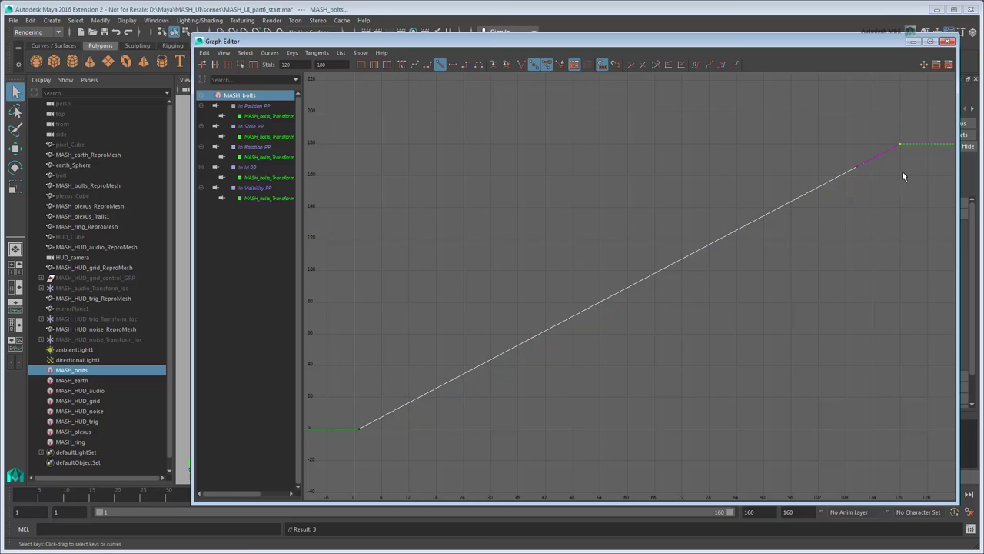
pyautogui.click(270, 52)
pyautogui.moveTo(308, 81)
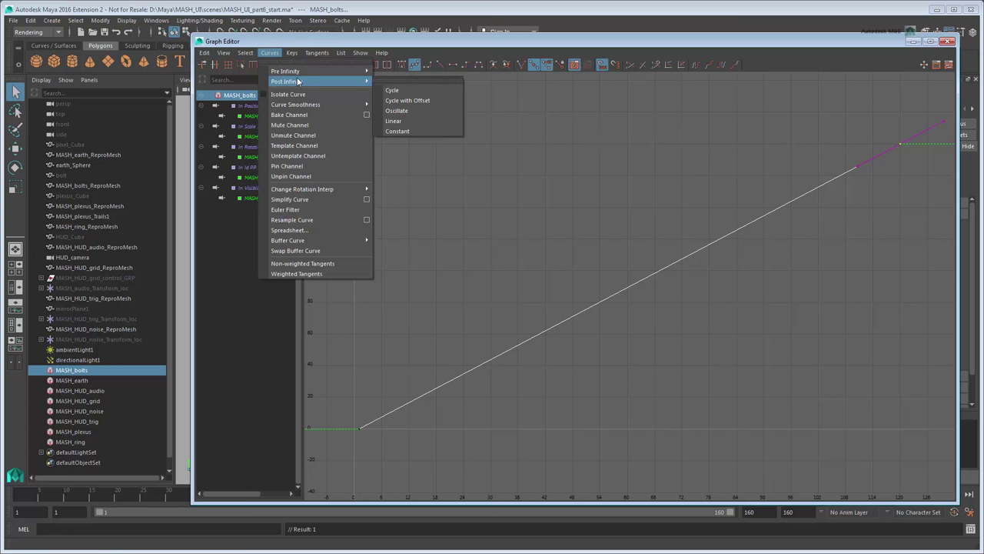
pyautogui.click(436, 122)
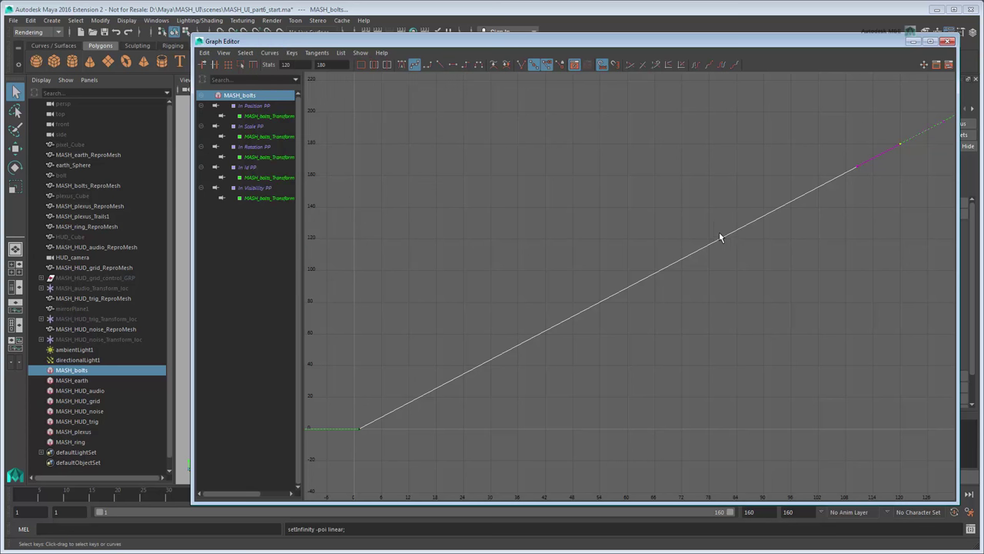
pyautogui.press('a')
pyautogui.scroll(-5, 720, 237)
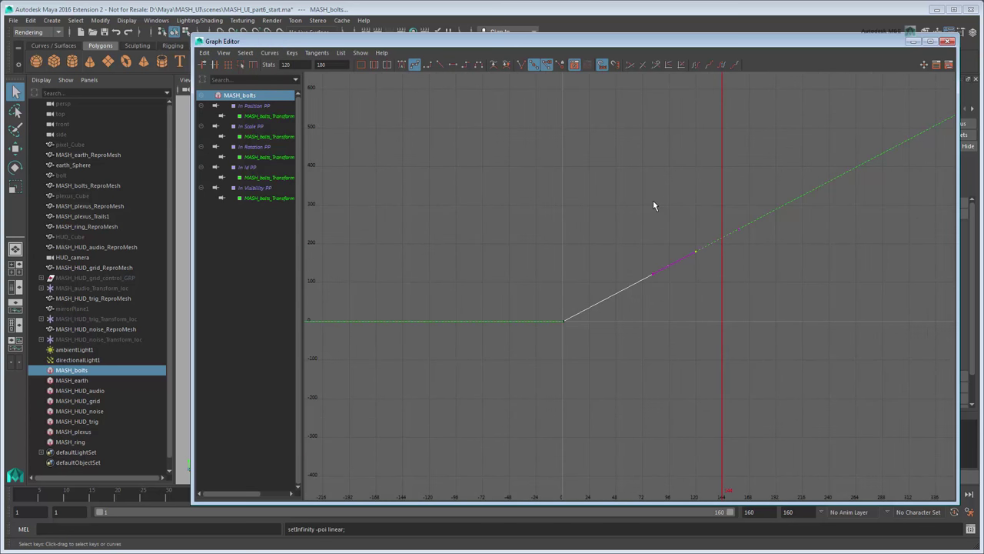
# - Extend MASH_earth and MASH_plexus curves with Linear post infinity
pyautogui.click(72, 380)
pyautogui.click(417, 64)
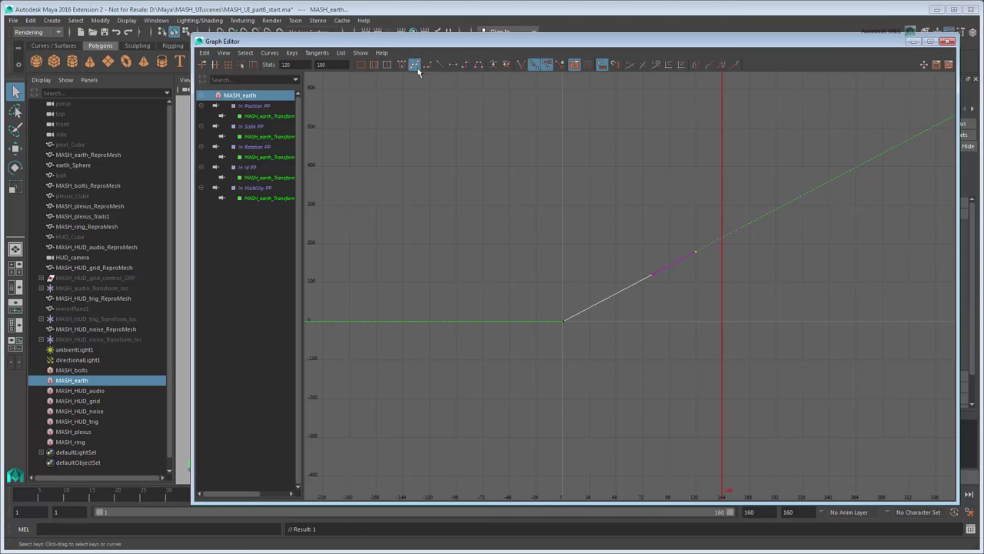
pyautogui.click(96, 431)
pyautogui.click(416, 65)
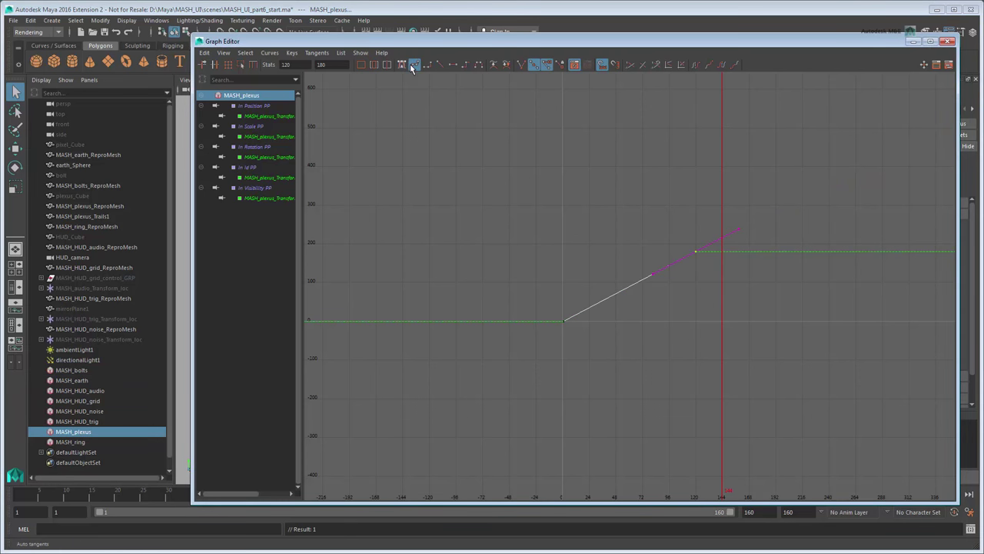
pyautogui.click(270, 52)
pyautogui.moveTo(307, 81)
pyautogui.click(396, 114)
# - Set MASH_ring's key curves to Linear post infinity
pyautogui.click(70, 442)
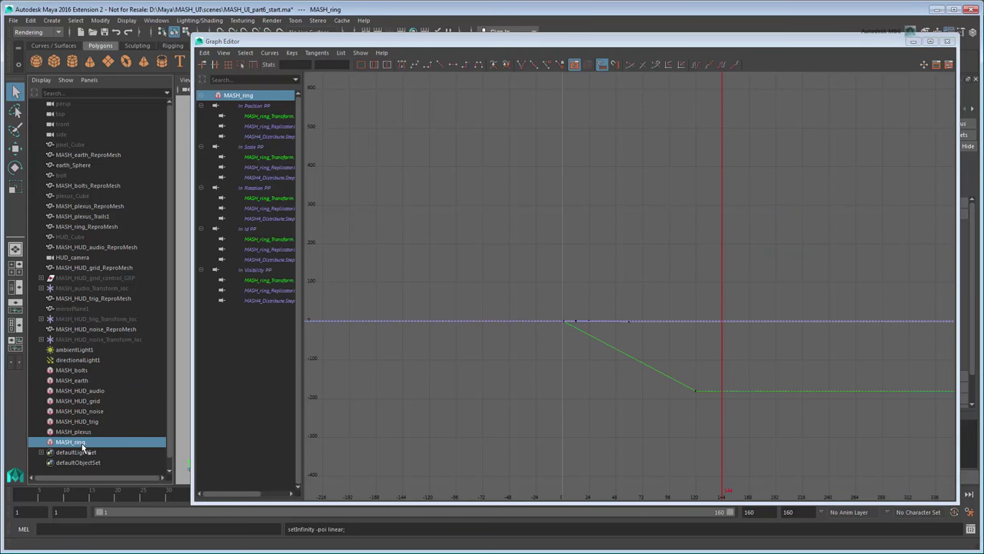
pyautogui.moveTo(660, 358); pyautogui.dragTo(721, 422)
pyautogui.click(269, 53)
pyautogui.click(396, 114)
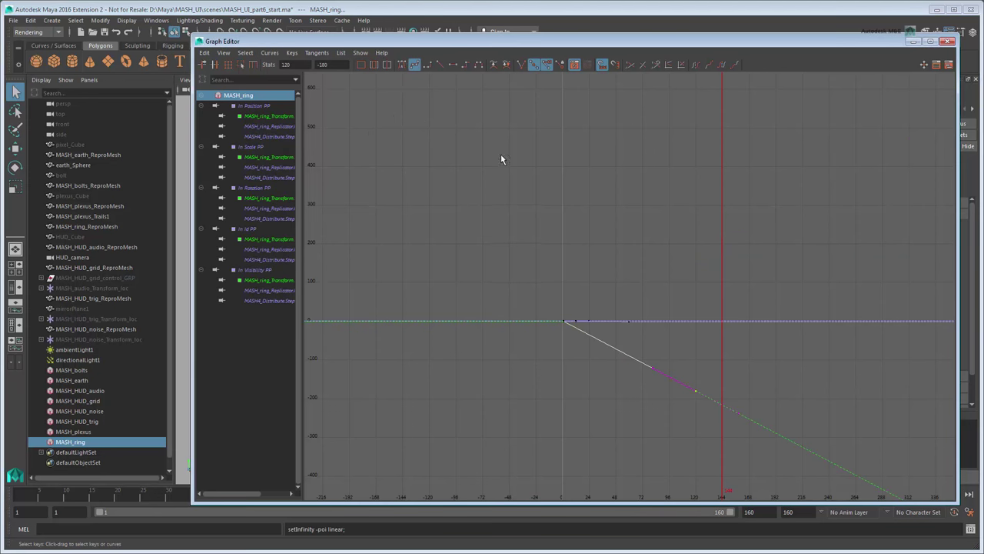
# - Dolly HUD_camera close on the USA at frame 144, key it, and play back the zoom
pyautogui.click(950, 41)
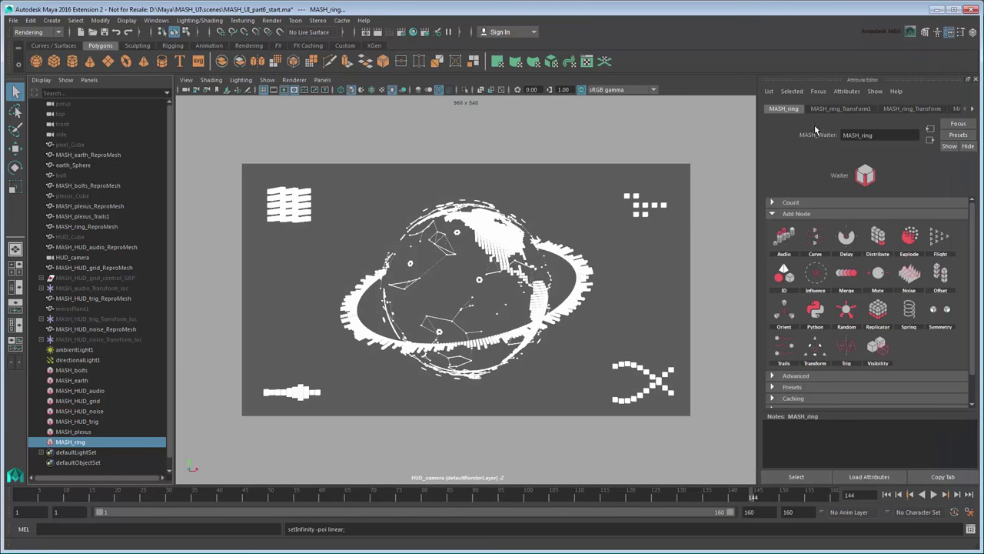
pyautogui.moveTo(467, 496); pyautogui.dragTo(750, 498)
pyautogui.keyDown('alt'); pyautogui.moveTo(536, 339); pyautogui.dragTo(540, 476, button='right'); pyautogui.keyUp('alt')
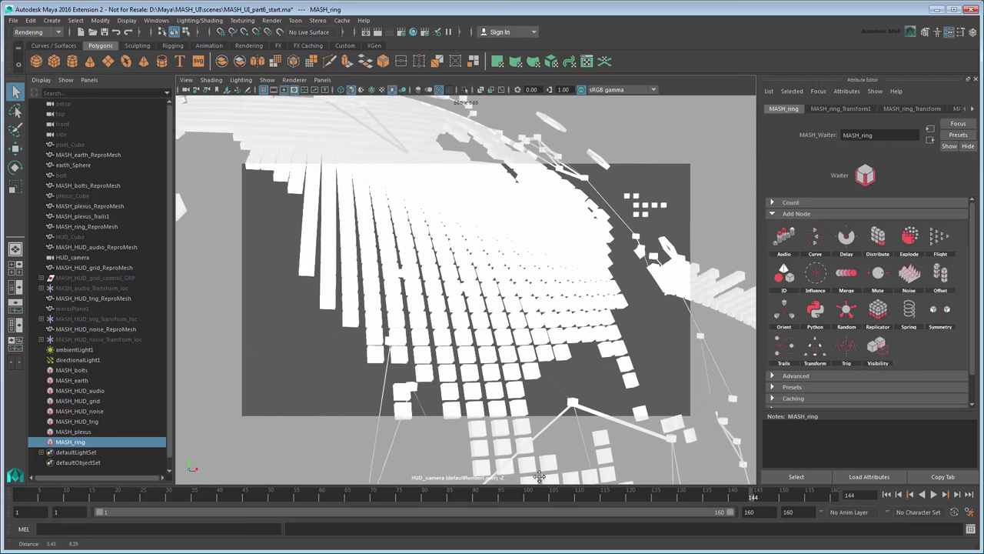
pyautogui.keyDown('alt'); pyautogui.moveTo(554, 308); pyautogui.dragTo(551, 286); pyautogui.keyUp('alt')
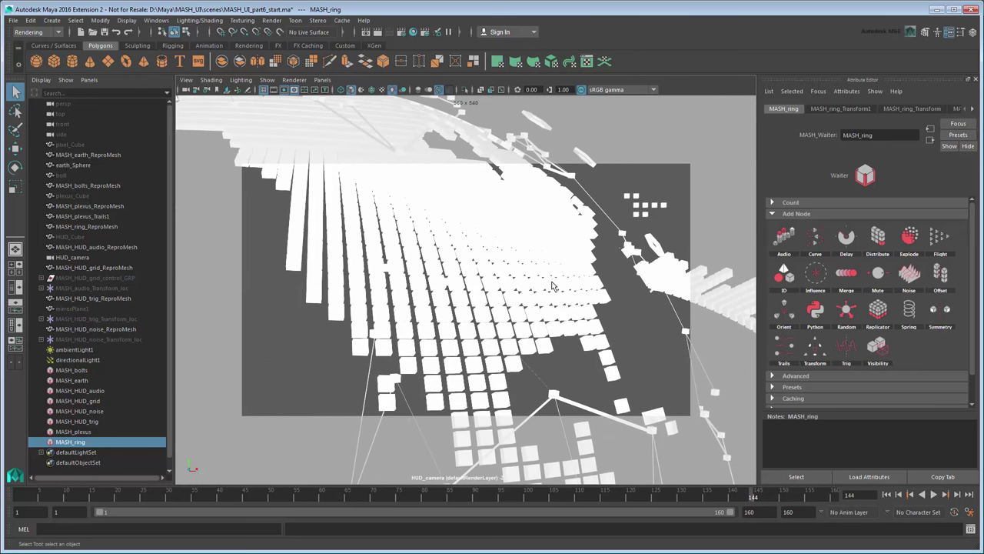
pyautogui.click(185, 90)
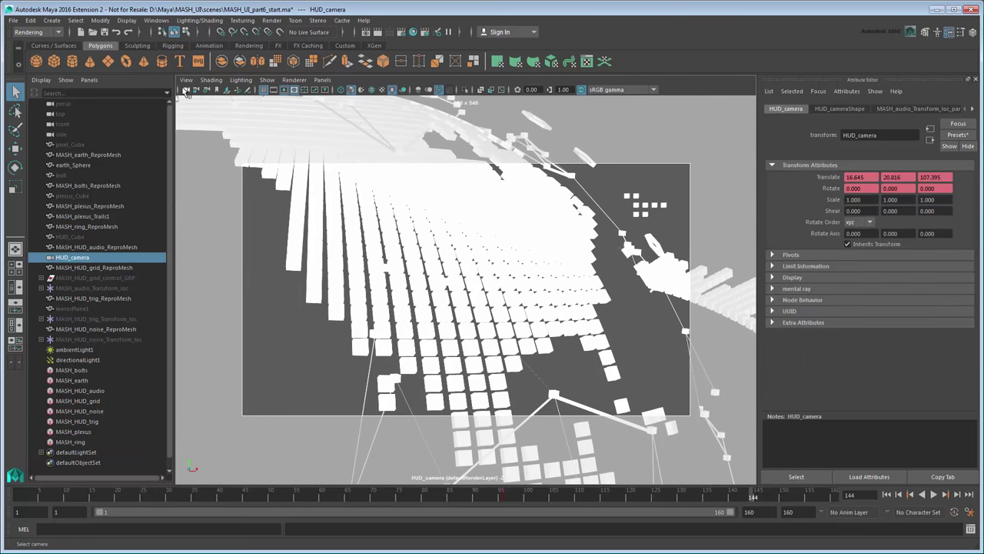
pyautogui.moveTo(837, 181); pyautogui.dragTo(840, 197, button='right')
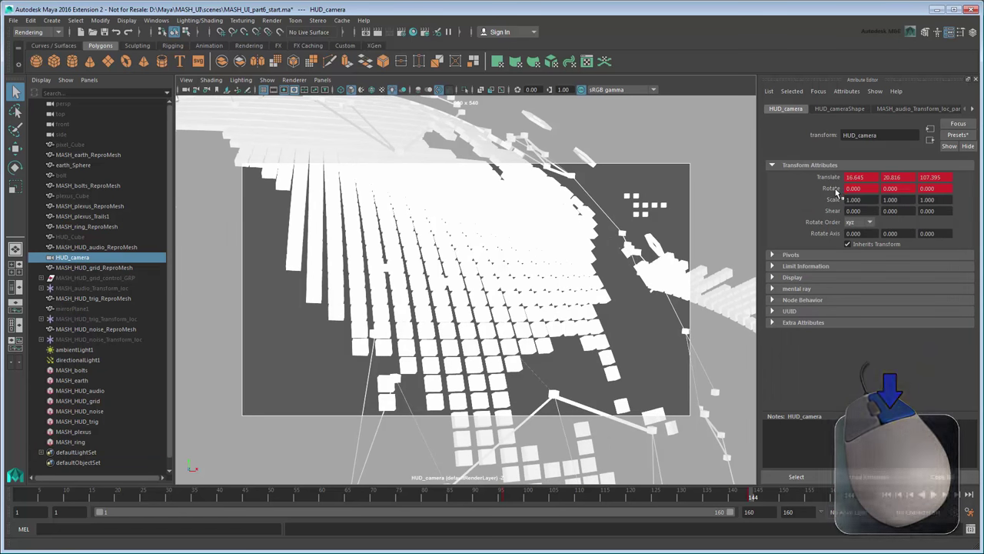
pyautogui.hotkey('alt', 'v')
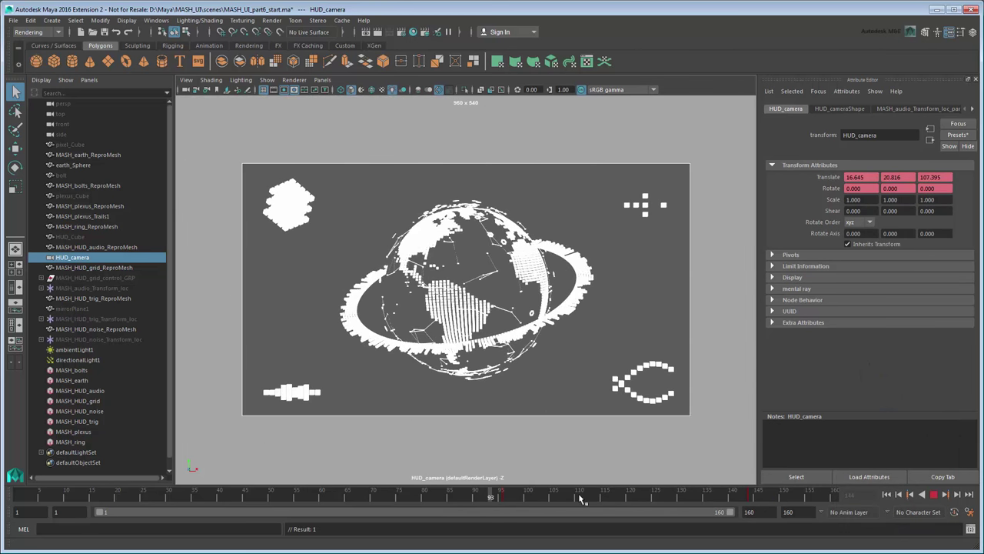
pyautogui.hotkey('alt', 'v')
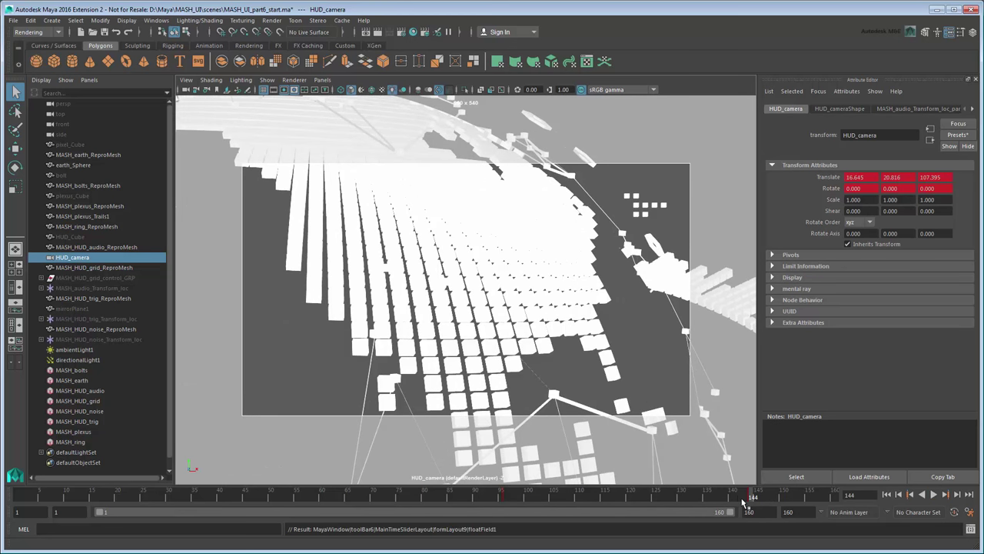
# - Make HUD_grid_LYR renderable, confirm end frame 160, and start a Batch Render
pyautogui.click(426, 32)
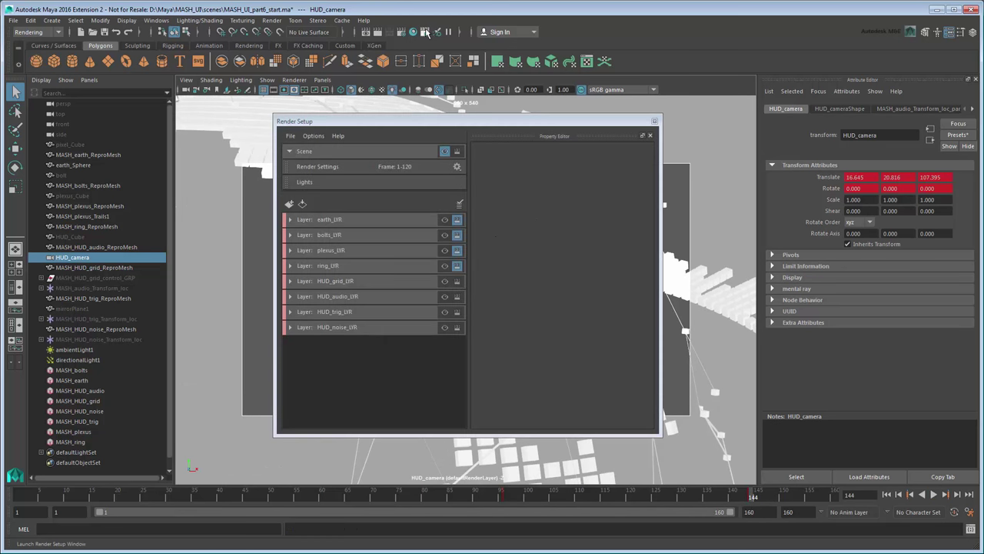
pyautogui.click(457, 281)
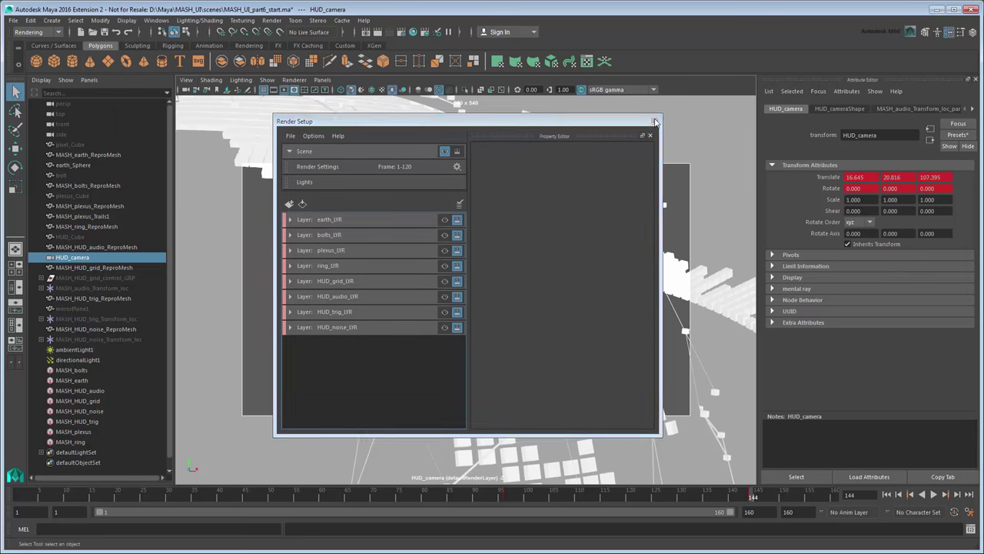
pyautogui.click(655, 121)
pyautogui.click(402, 32)
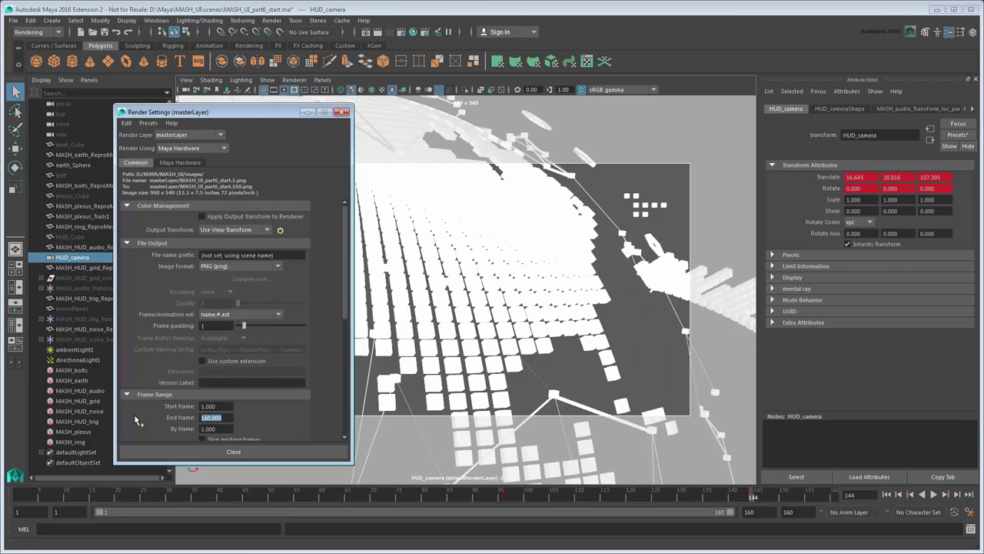
pyautogui.click(214, 452)
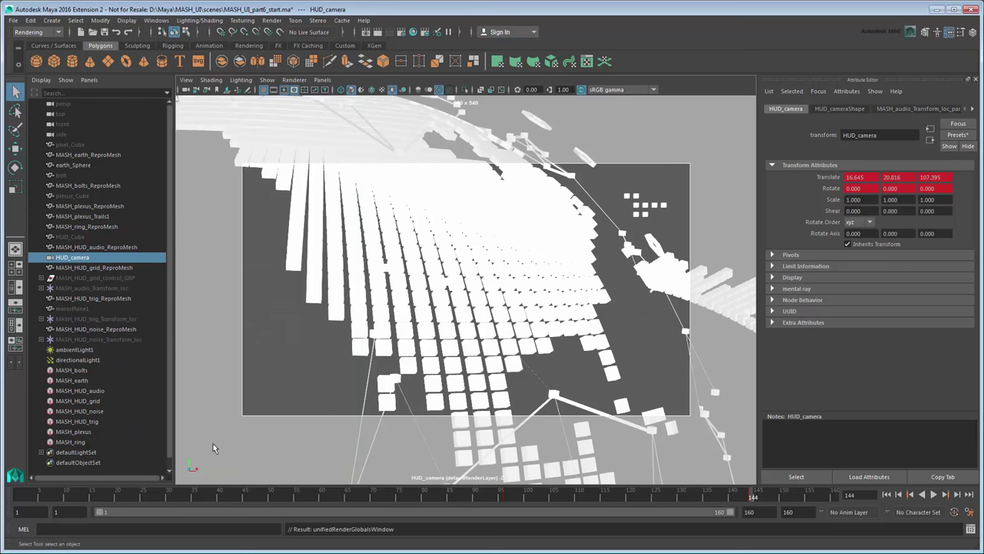
pyautogui.click(272, 21)
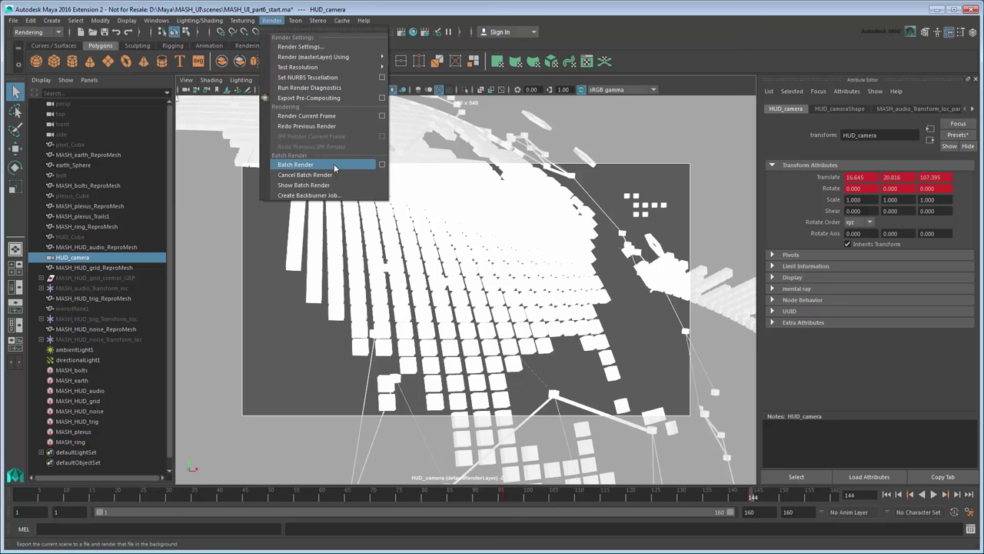
pyautogui.click(334, 166)
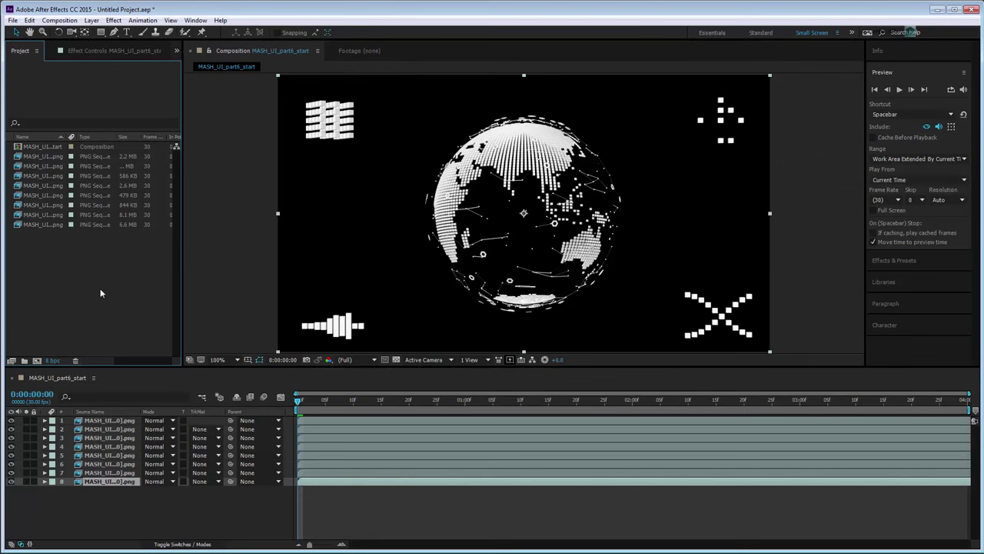
# - Reload all eight re-rendered PNG footage items
pyautogui.keyDown('shift'); pyautogui.click(50, 157); pyautogui.keyUp('shift')
pyautogui.rightClick(53, 193)
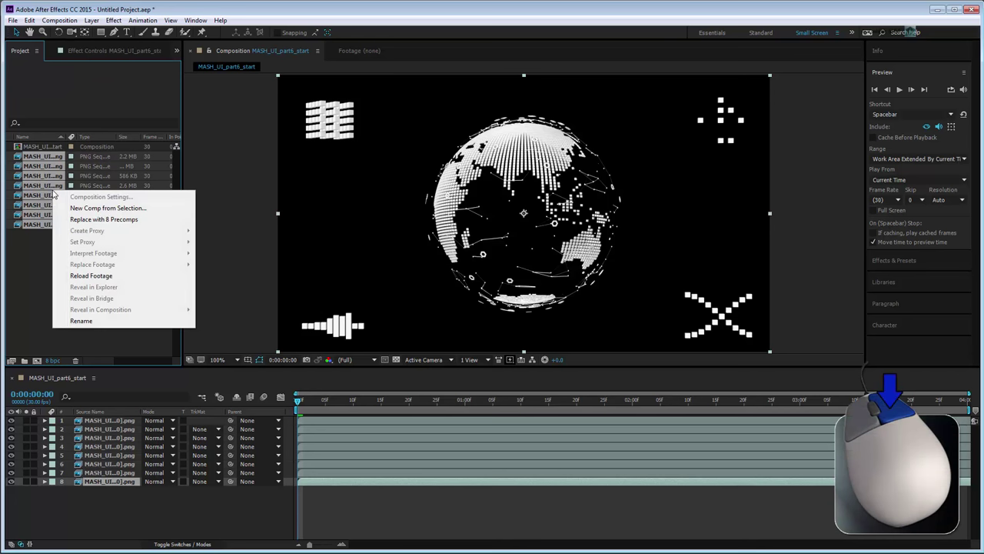
pyautogui.click(125, 275)
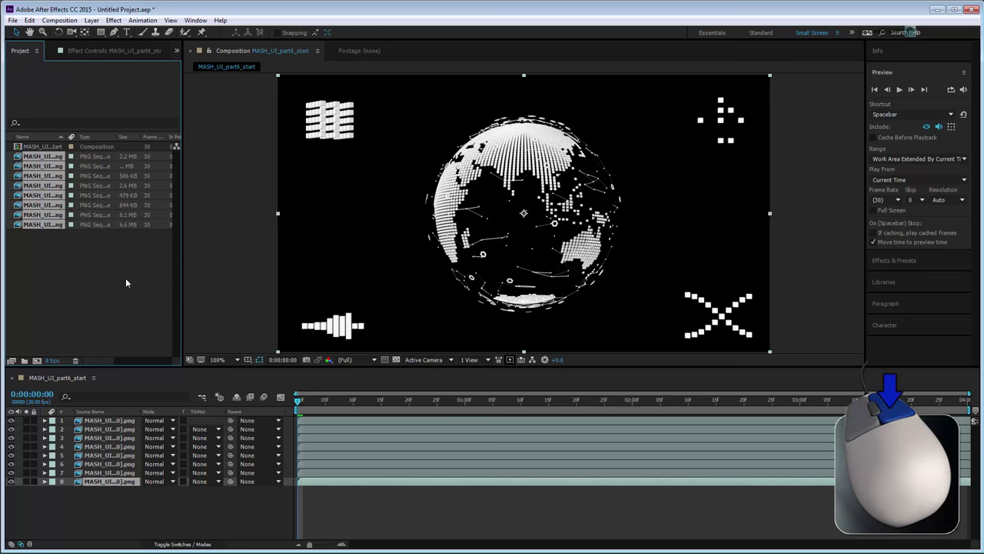
# - Set the MASH_UI_part6_start composition duration to 0:00:05:00 and preview it
pyautogui.click(44, 147)
pyautogui.click(59, 20)
pyautogui.click(66, 44)
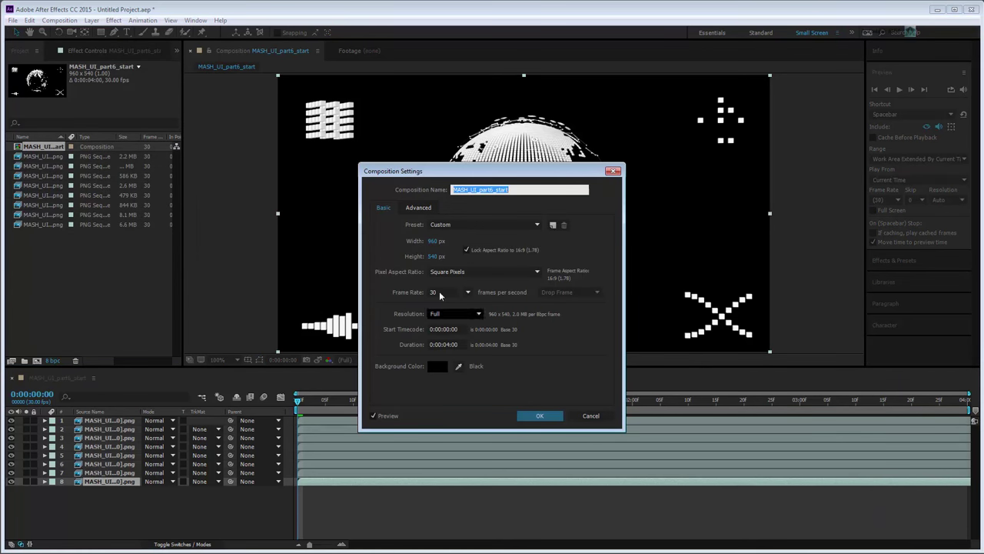
pyautogui.click(449, 344)
pyautogui.write('5')
pyautogui.click(539, 415)
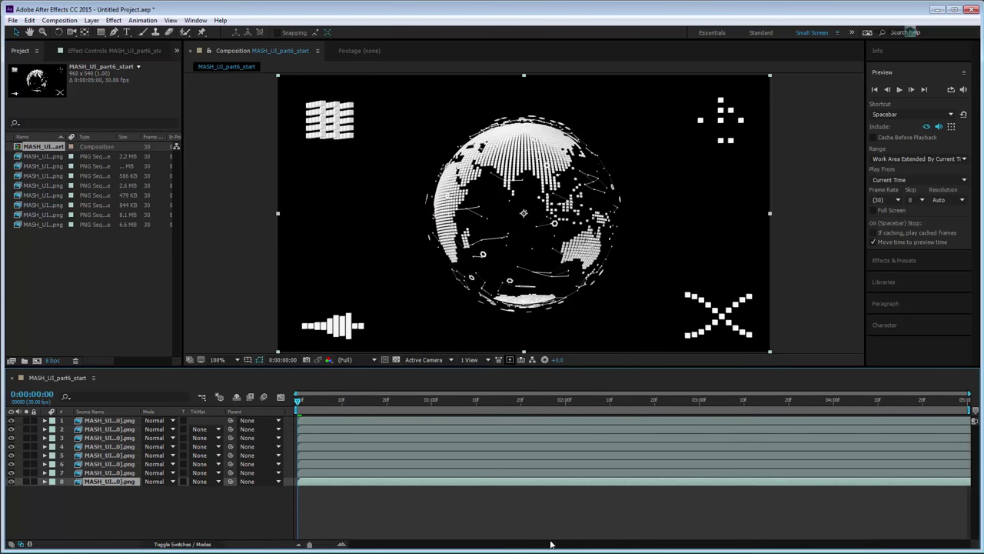
pyautogui.press('space')
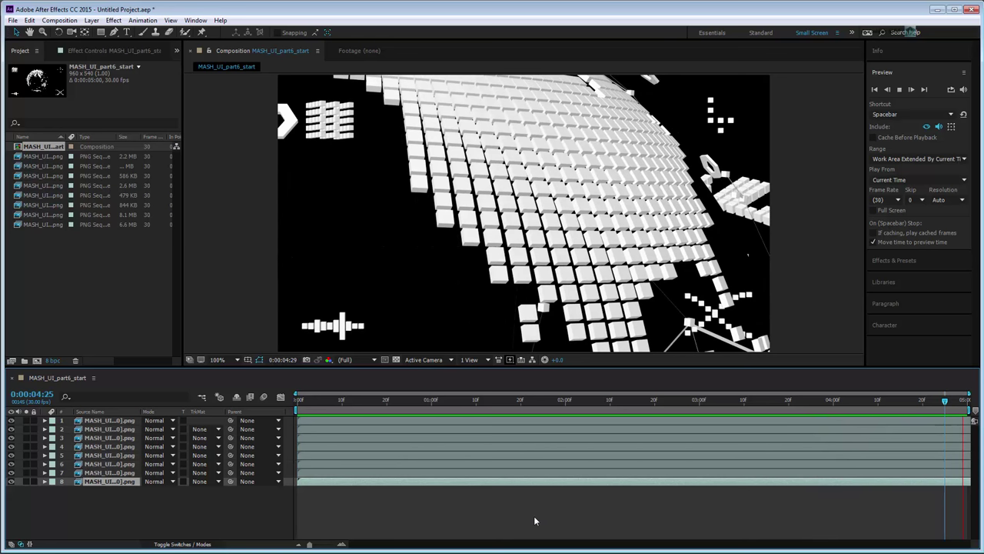
# - Stop the preview, apply Stylize > Glow to layer 7, and set Glow Threshold to 76.1%
pyautogui.click(301, 408)
pyautogui.click(108, 473)
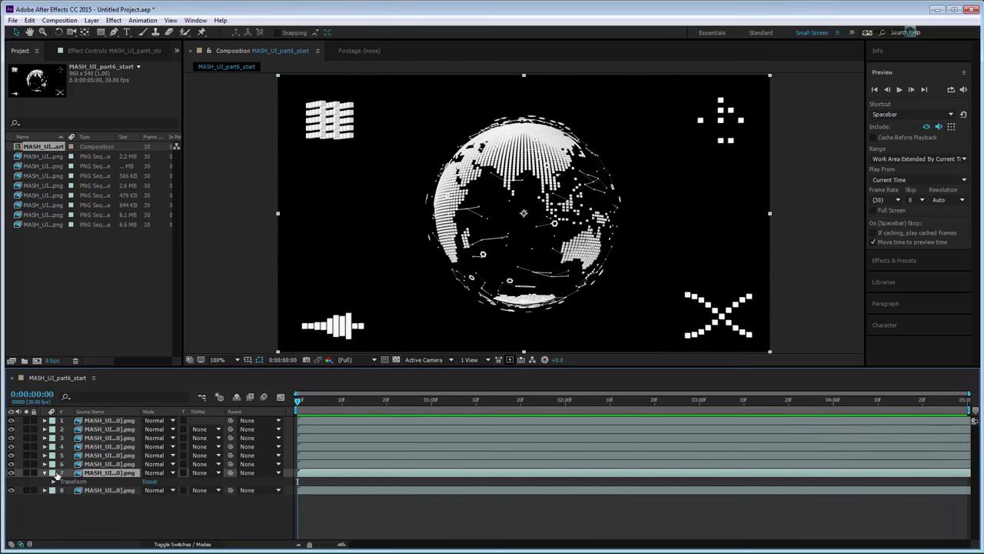
pyautogui.rightClick(113, 472)
pyautogui.moveTo(231, 210)
pyautogui.moveTo(273, 417)
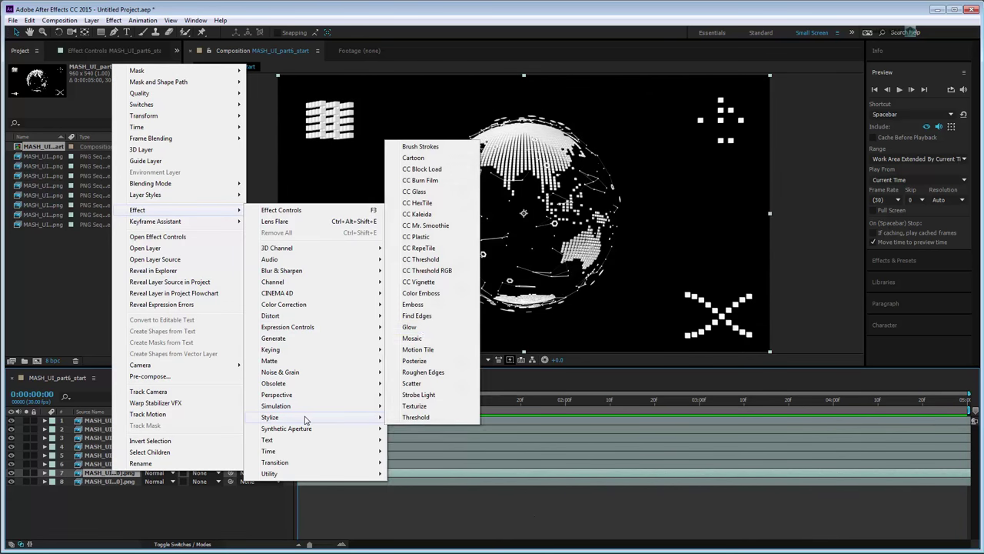
pyautogui.click(425, 327)
pyautogui.moveTo(131, 93); pyautogui.dragTo(134, 92)
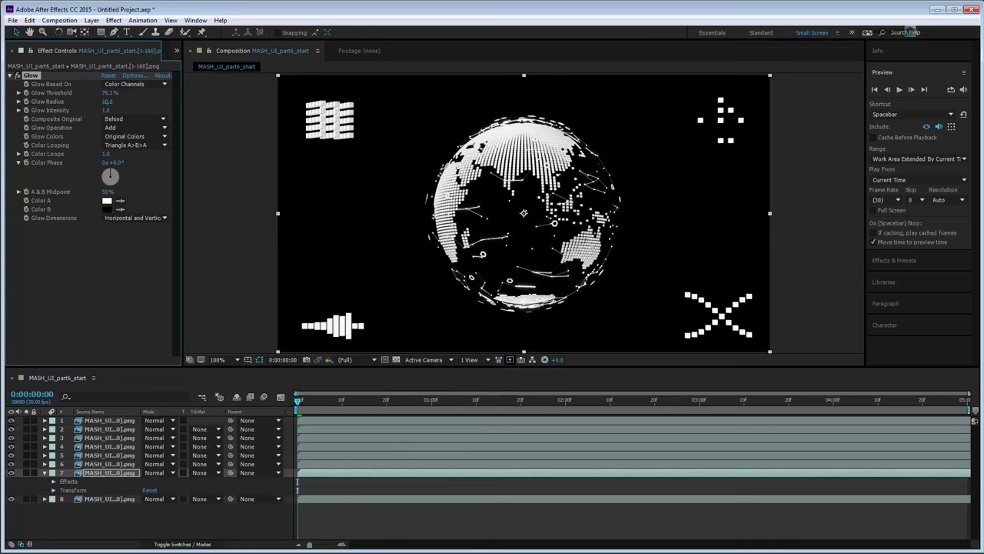